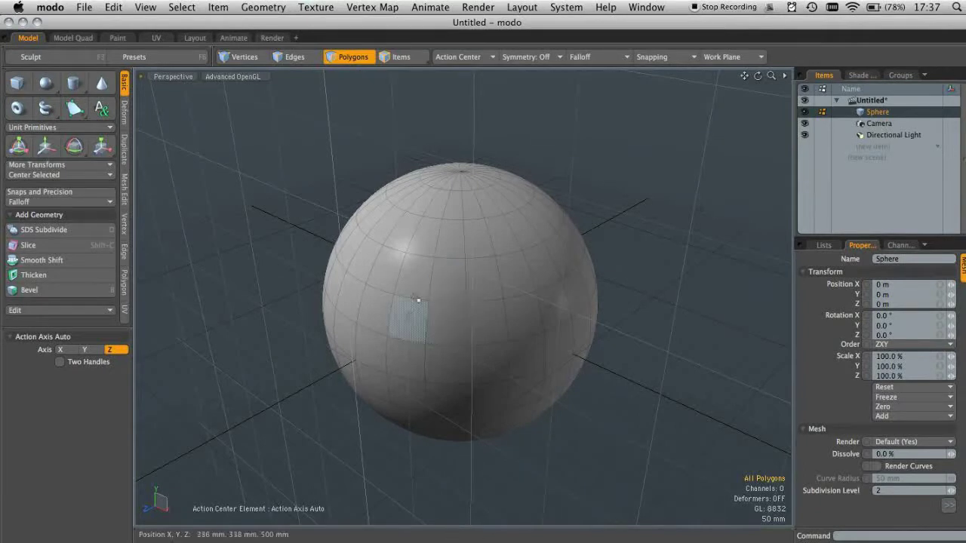
Paint-select a 12-polygon patch on the sphere and activate the Transform tool.
mouse_move(418, 279)
left_mouse_down()
mouse_move(478, 273)
mouse_move(553, 302)
left_mouse_up()
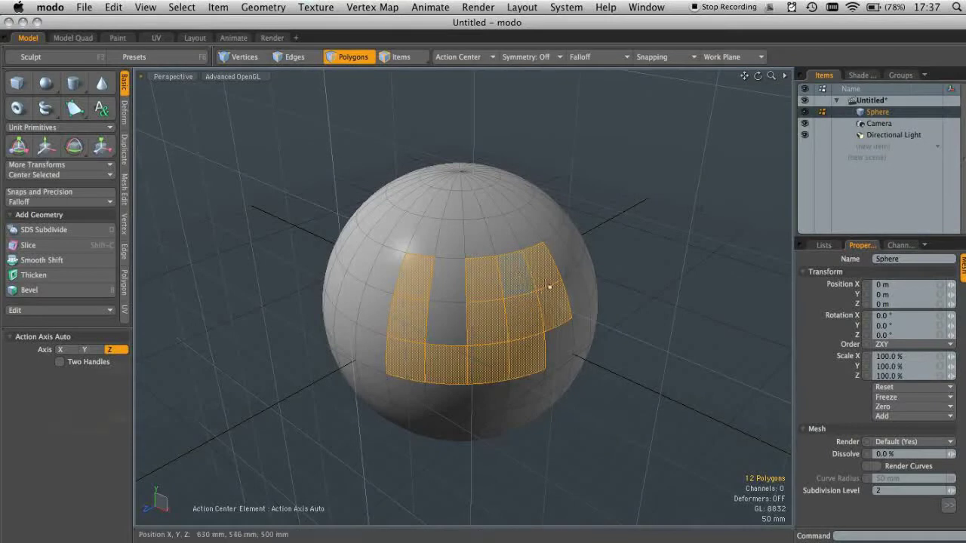
key("w")
left_click_drag(492, 345, 385, 378, "alt")
Set the Action Center to Automatic and undo the test move.
left_click(452, 57)
left_click(451, 58)
key("super+z")
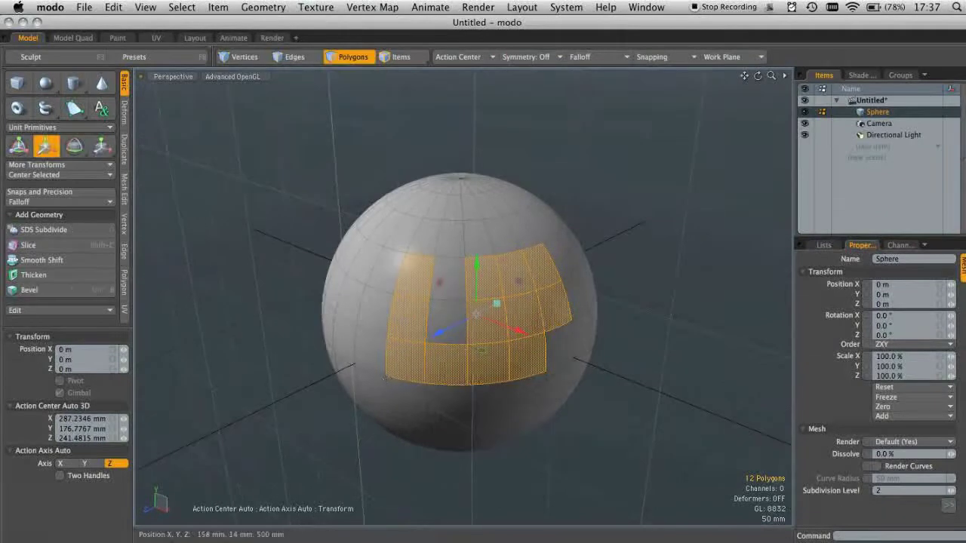
Set the Action Center to Element and place it on the selected polygons.
left_click(451, 58)
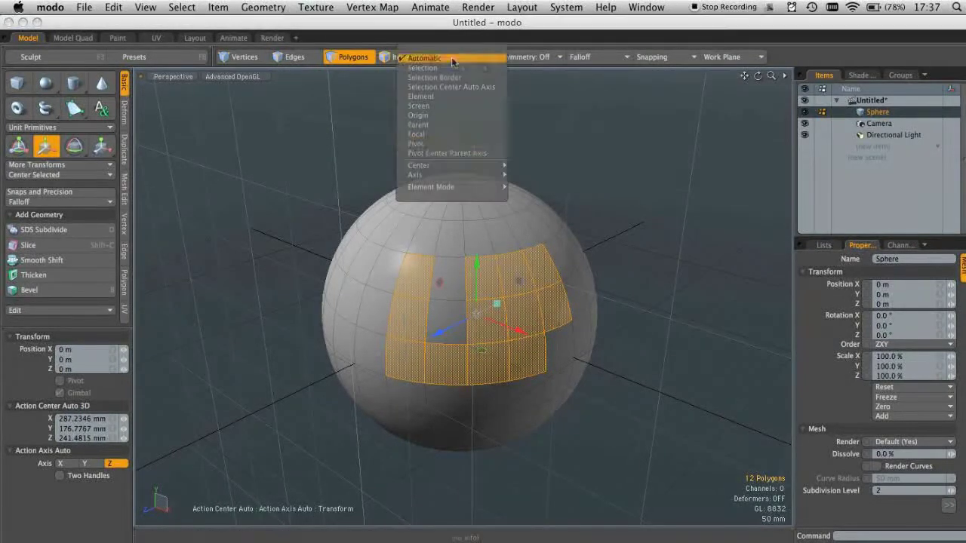
left_click(417, 97)
left_click(402, 308)
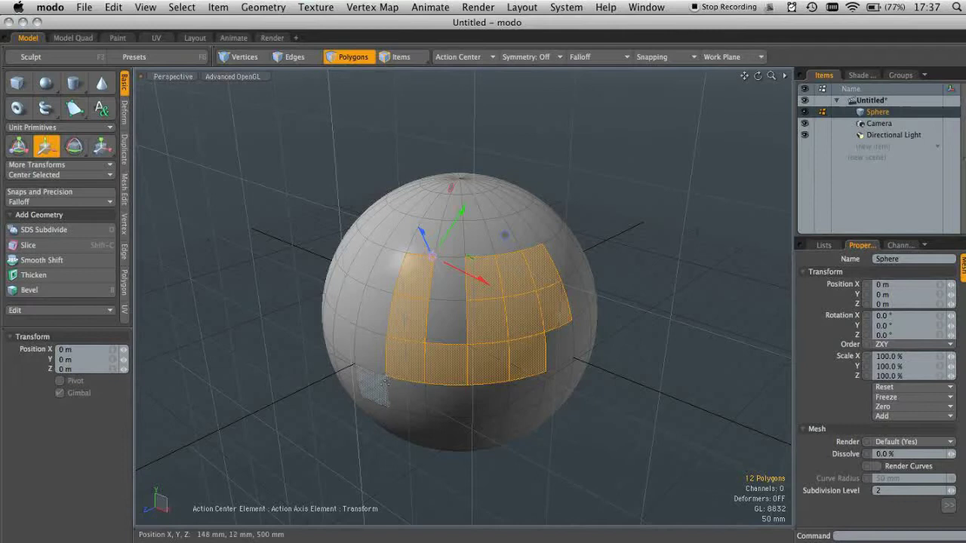
Re-anchor the action center at a patch corner and pull the polygons out 58 mm along Z.
left_click(384, 377)
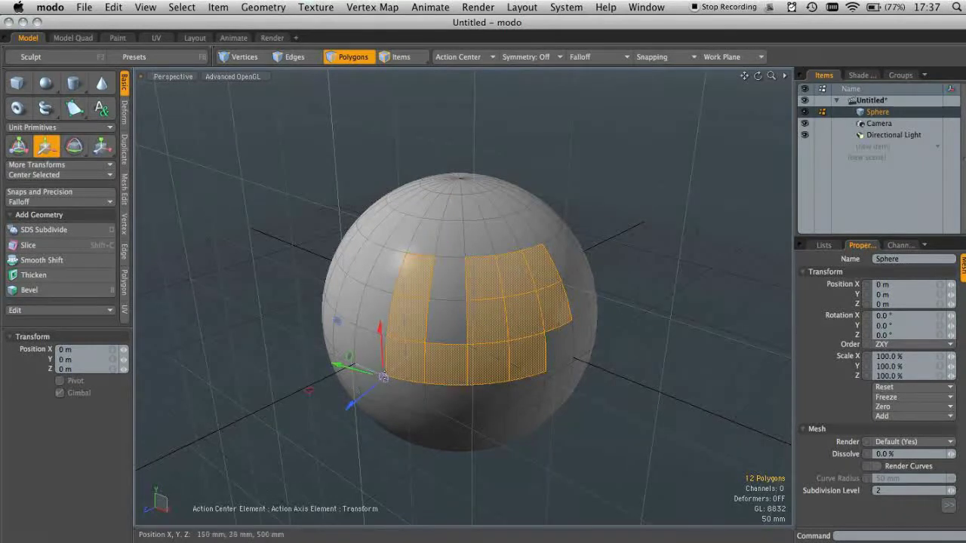
mouse_move(405, 357)
left_mouse_down("alt")
mouse_move(480, 367)
mouse_move(404, 360)
left_mouse_up("alt")
mouse_move(370, 400)
left_mouse_down()
mouse_move(326, 443)
mouse_move(373, 389)
left_mouse_up()
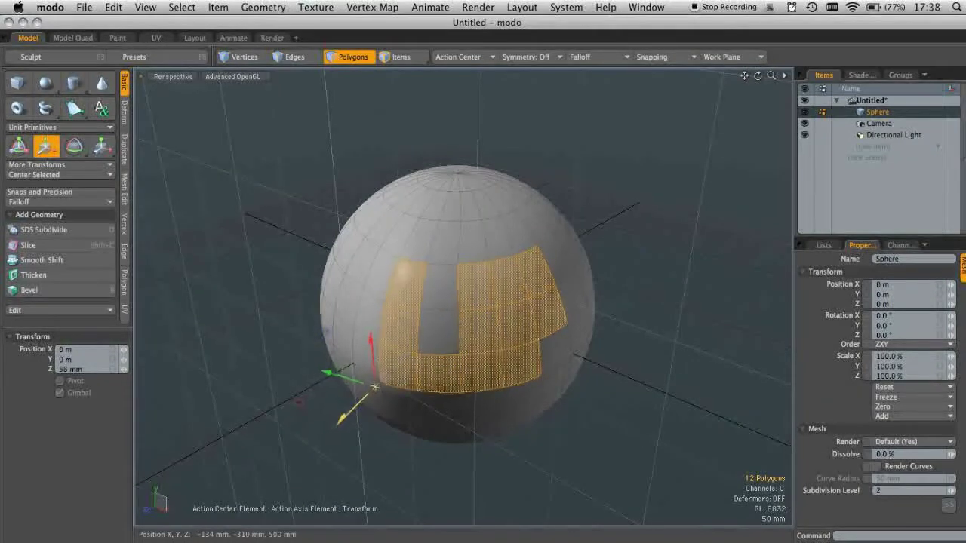
Undo the 58 mm Z move so the polygons sit back on the sphere.
left_click_drag(451, 318, 487, 335, "alt+shift")
key("super+z")
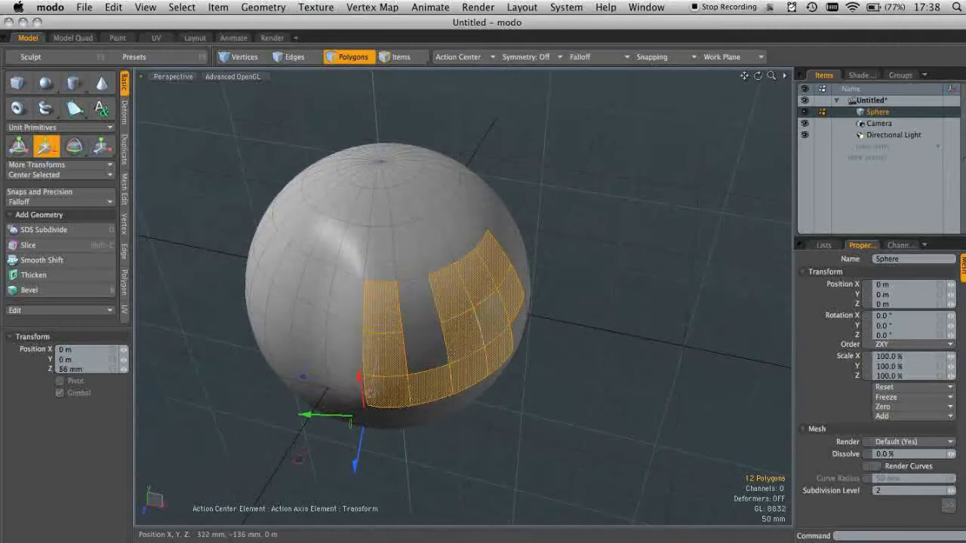
key("super+z")
left_click_drag(455, 321, 521, 275, "alt")
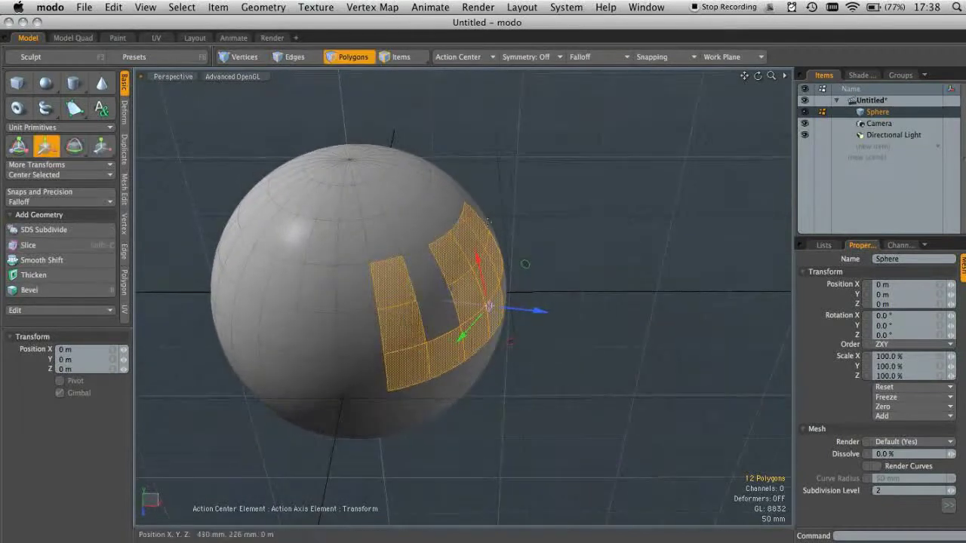
left_click_drag(475, 192, 505, 142, "alt")
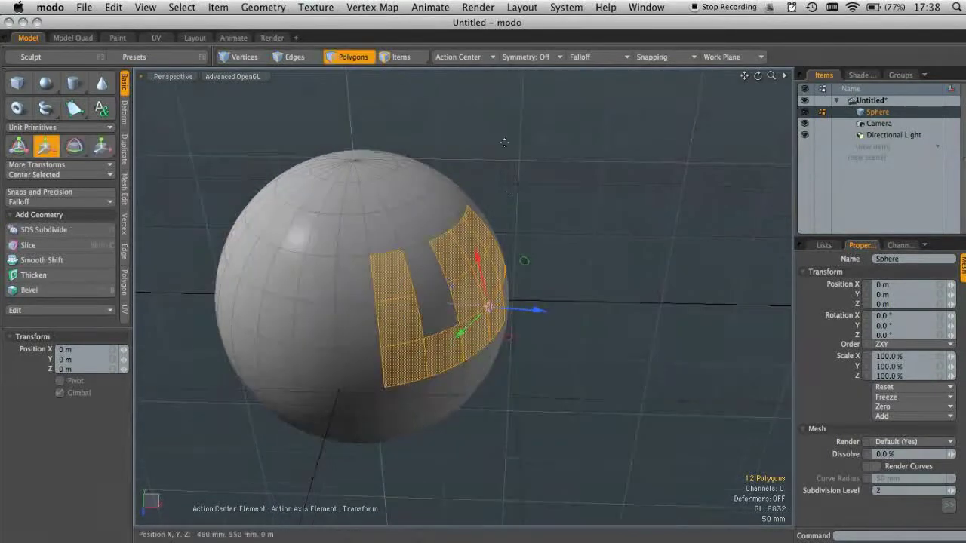
left_click_drag(489, 307, 510, 308, "alt")
Switch to the Scale tool and trial-squash the patch to 42.5% along Z and slightly along Y.
key("r")
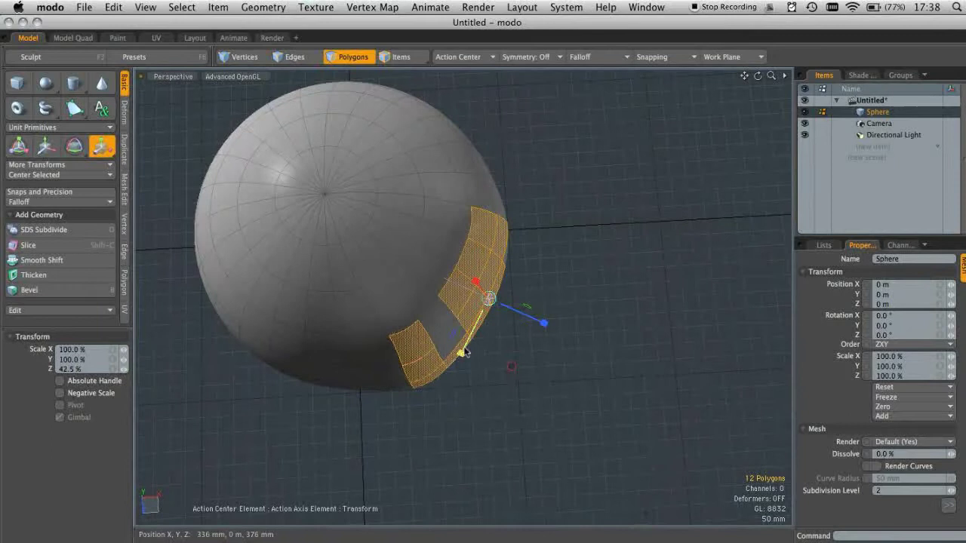
left_click_drag(462, 353, 465, 348)
left_click_drag(484, 310, 519, 268, "alt")
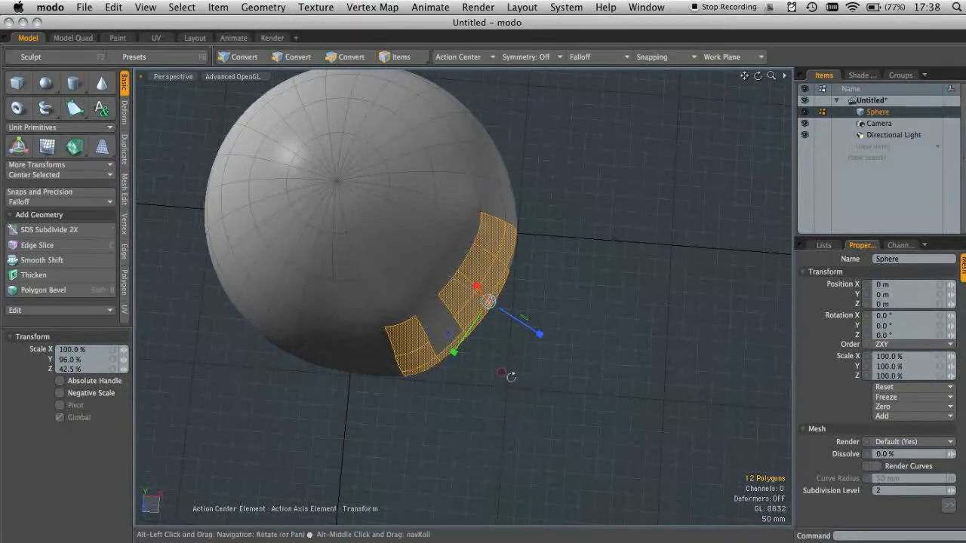
left_click_drag(511, 376, 516, 231, "alt")
mouse_move(518, 295)
left_mouse_down("alt")
mouse_move(425, 312)
mouse_move(519, 309)
left_mouse_up("alt")
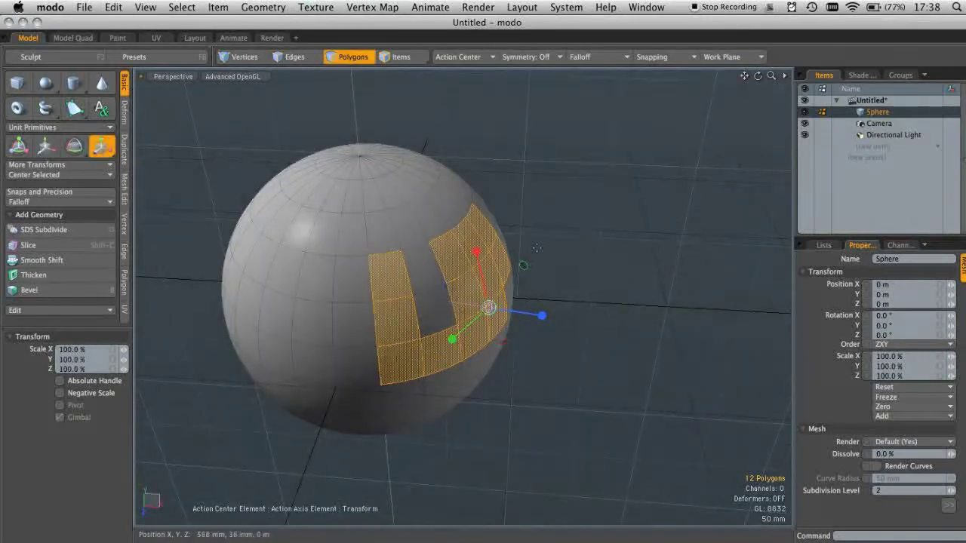
Set the action axis to Auto while keeping the Element action center.
left_click(457, 58)
mouse_move(452, 176)
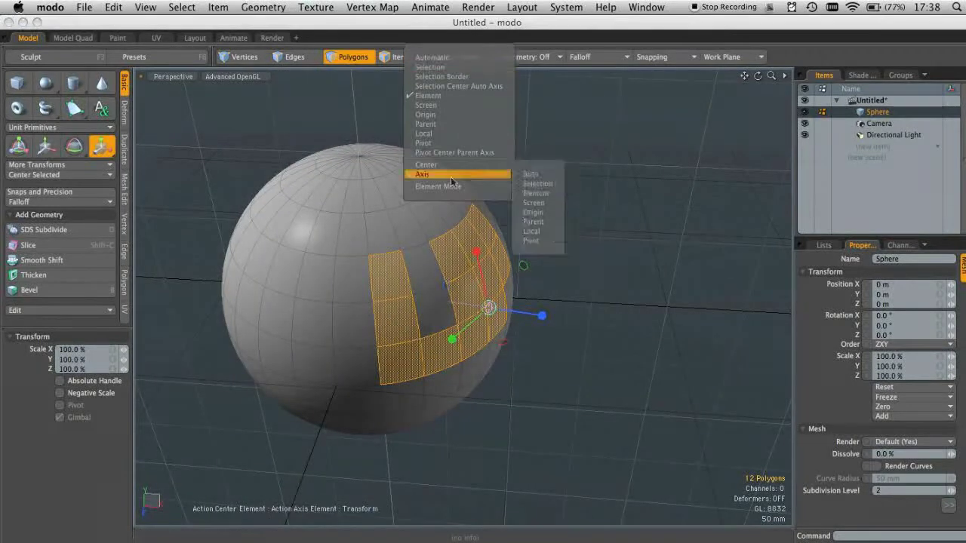
left_click(534, 174)
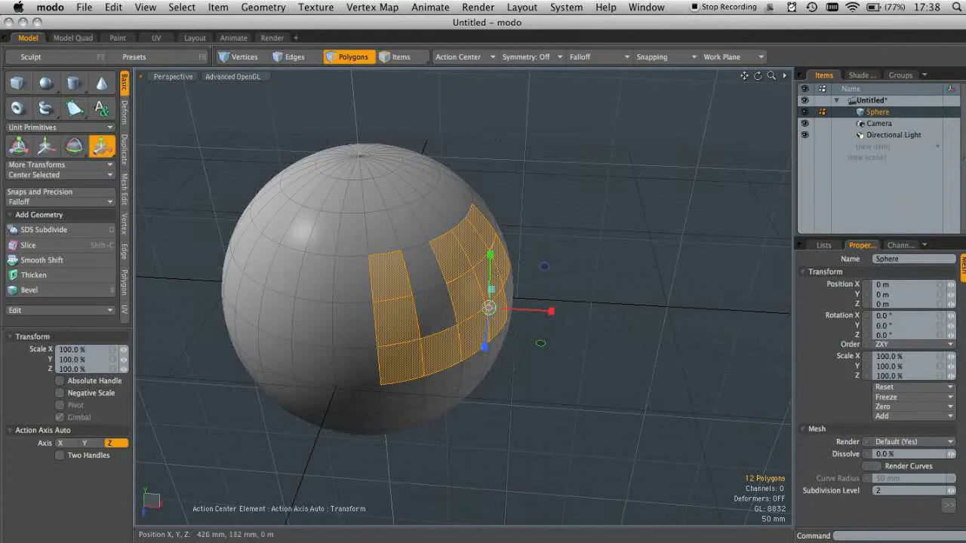
Undo the 33% X test scaling and review the Action Center choices without changing them.
left_click_drag(504, 222, 499, 249, "alt")
left_click_drag(487, 280, 487, 268, "alt")
left_click_drag(510, 342, 456, 268, "alt")
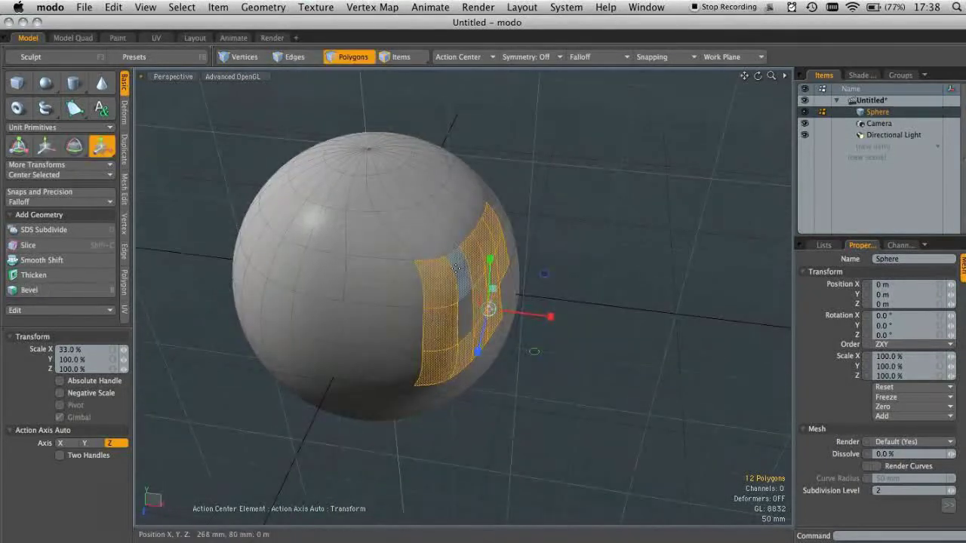
key("super+z")
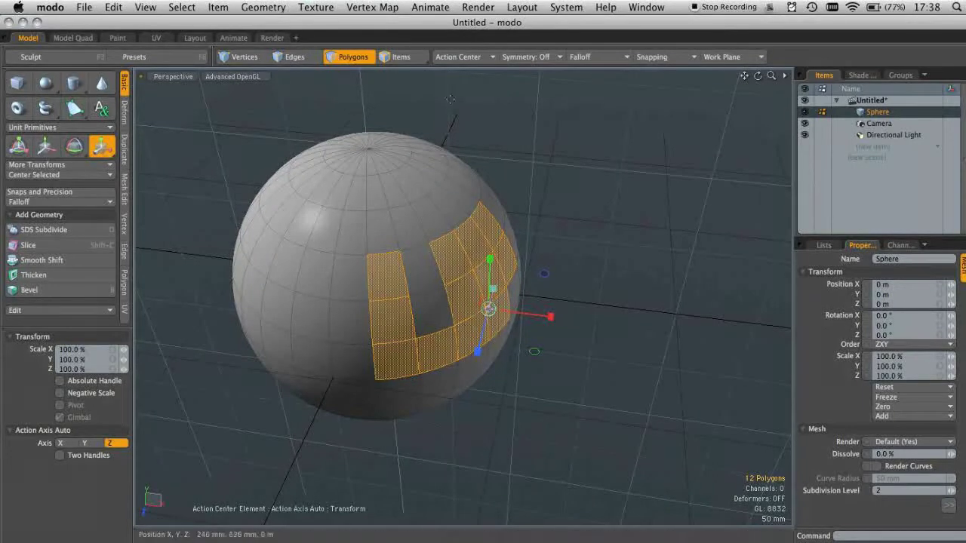
left_click(464, 60)
mouse_move(476, 174)
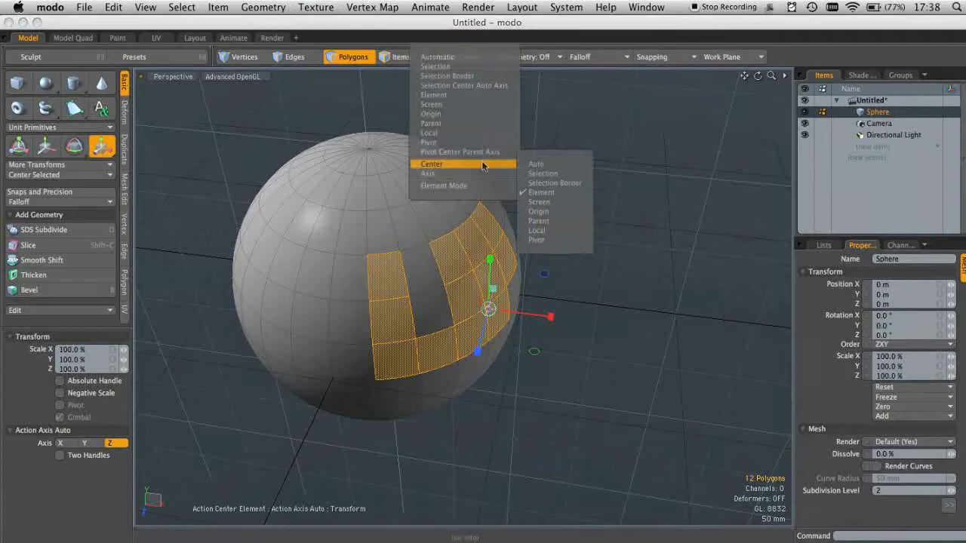
left_click(576, 39)
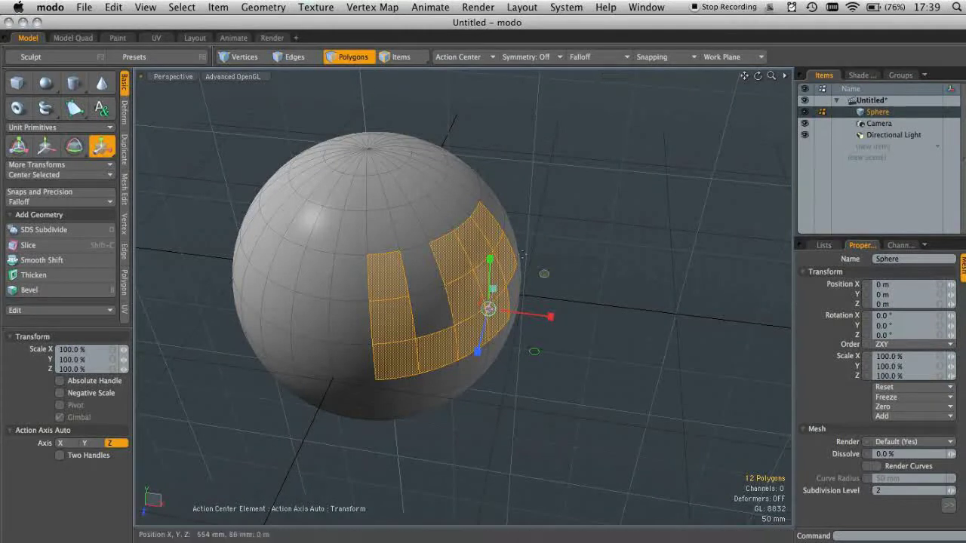
Reset the Action Center to Automatic and clear the polygon selection.
left_click(458, 57)
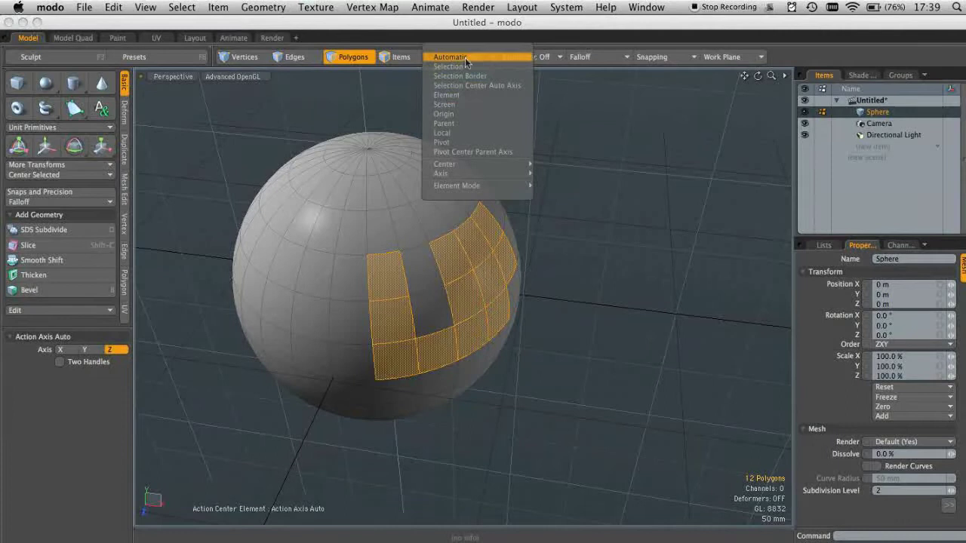
left_click(457, 59)
left_click(577, 314)
left_click_drag(503, 323, 517, 279, "alt")
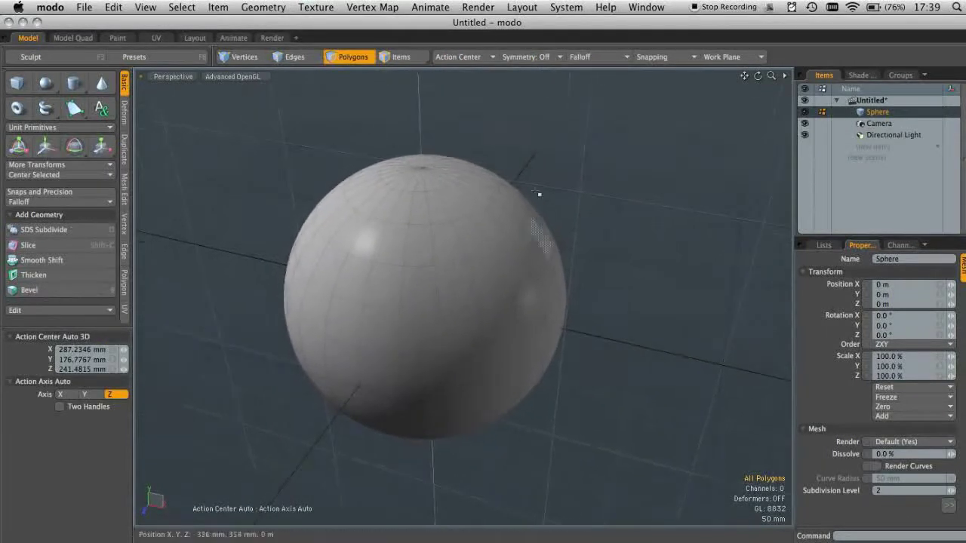
Record a macro that sets the Action Center to Element with an Auto axis.
left_click(562, 8)
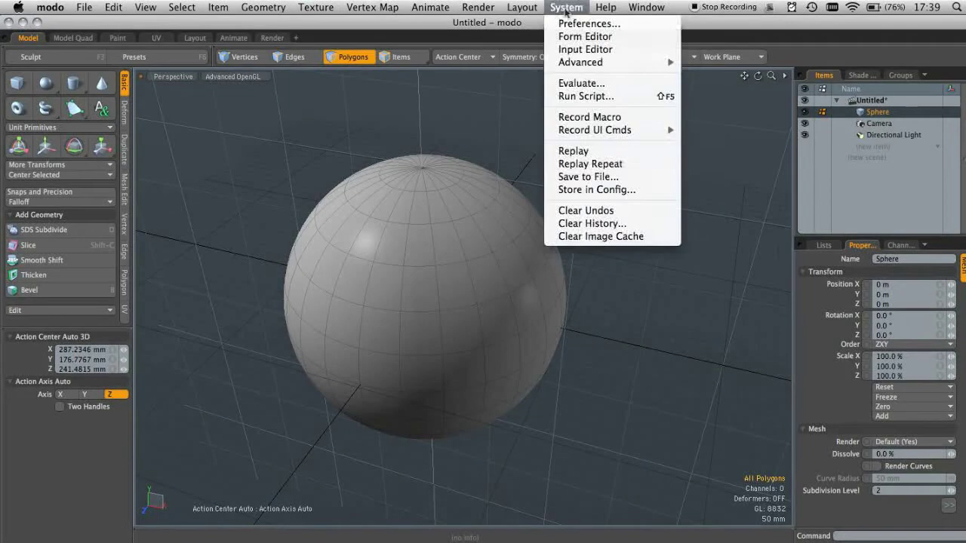
left_click(598, 121)
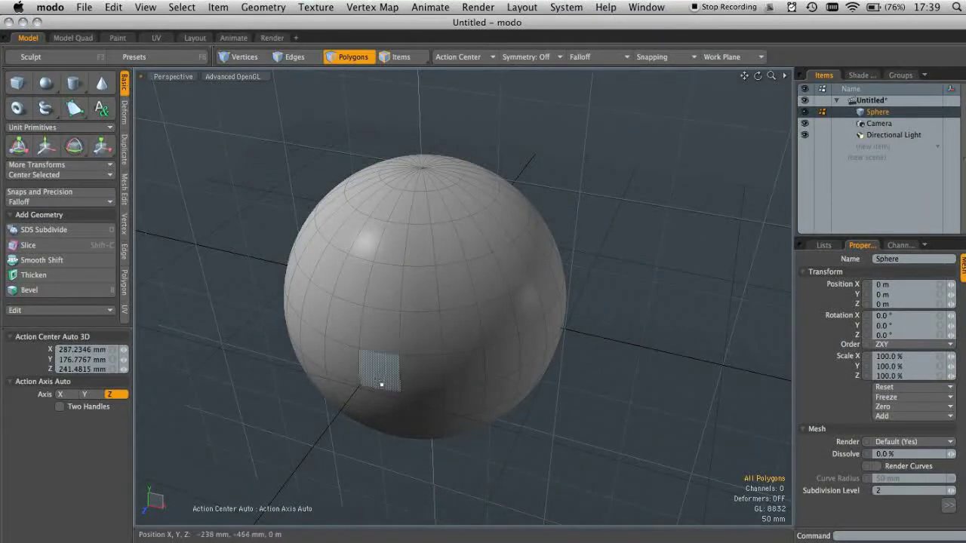
left_click(455, 60)
left_click(425, 95)
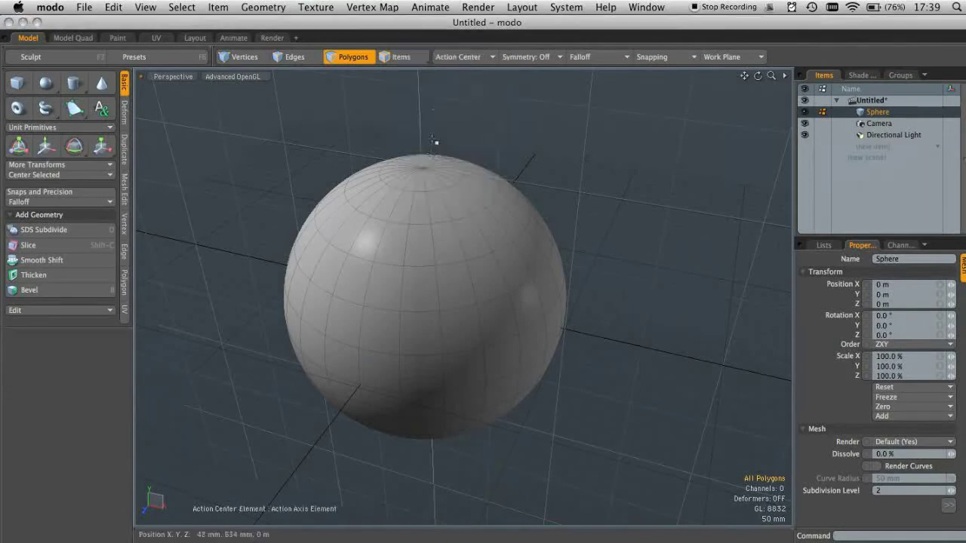
left_click(474, 60)
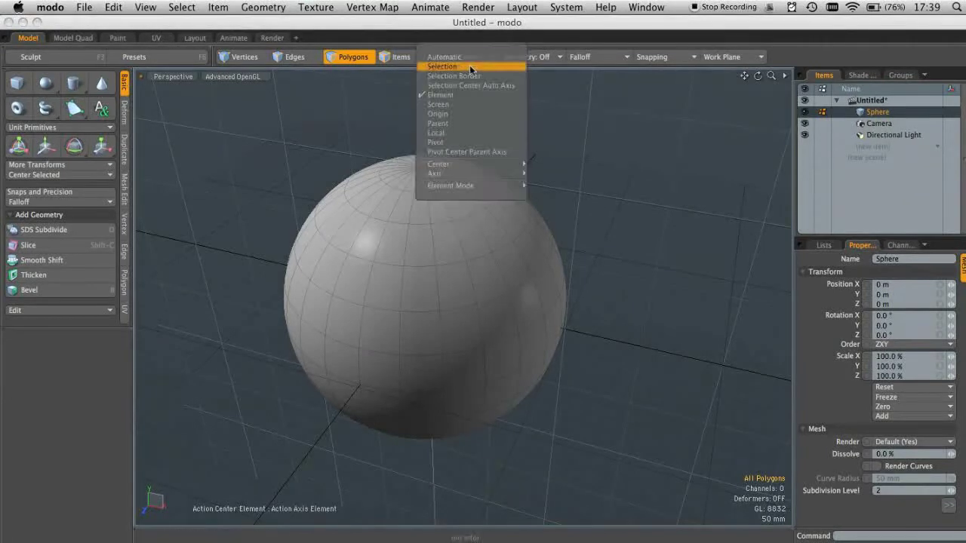
mouse_move(489, 177)
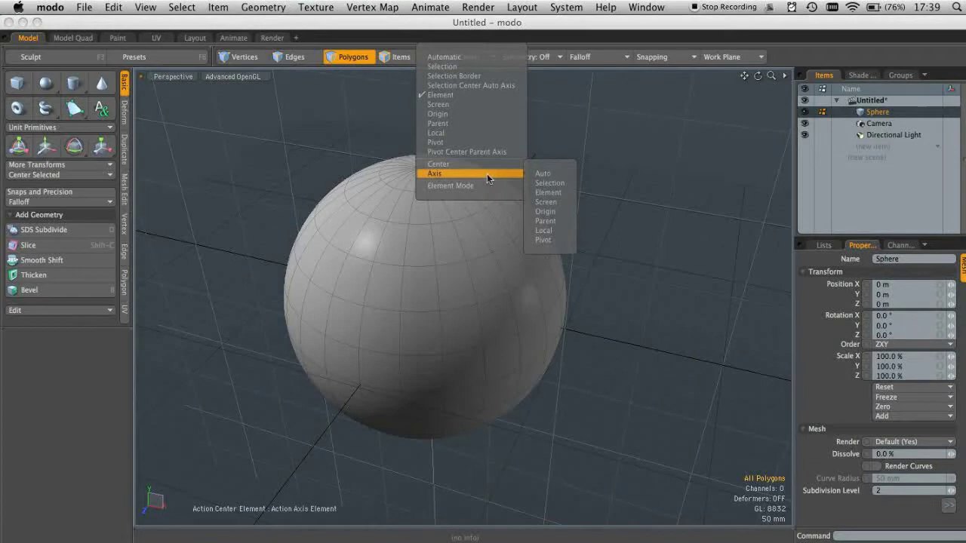
left_click(552, 177)
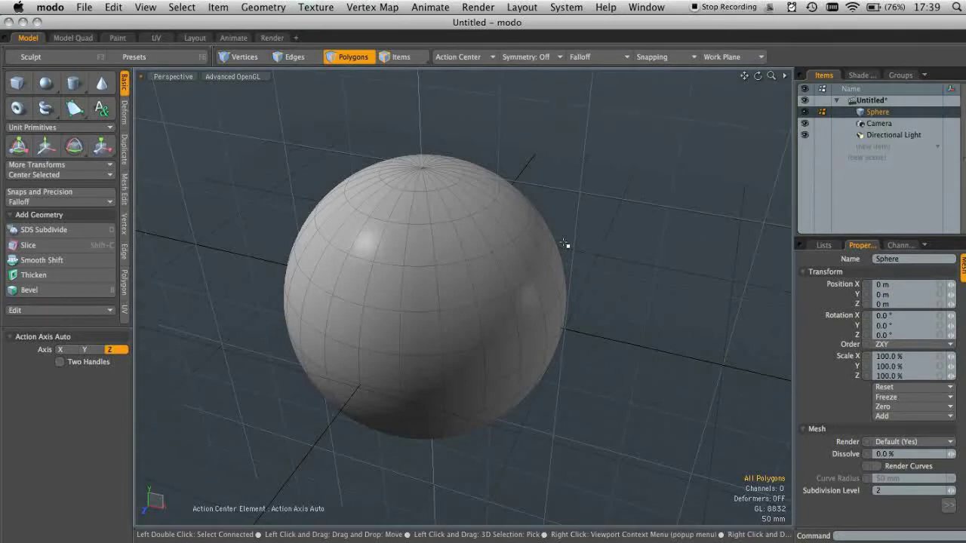
Stop the macro recording and store it in config under the name Element AutoAxis.
left_click(568, 7)
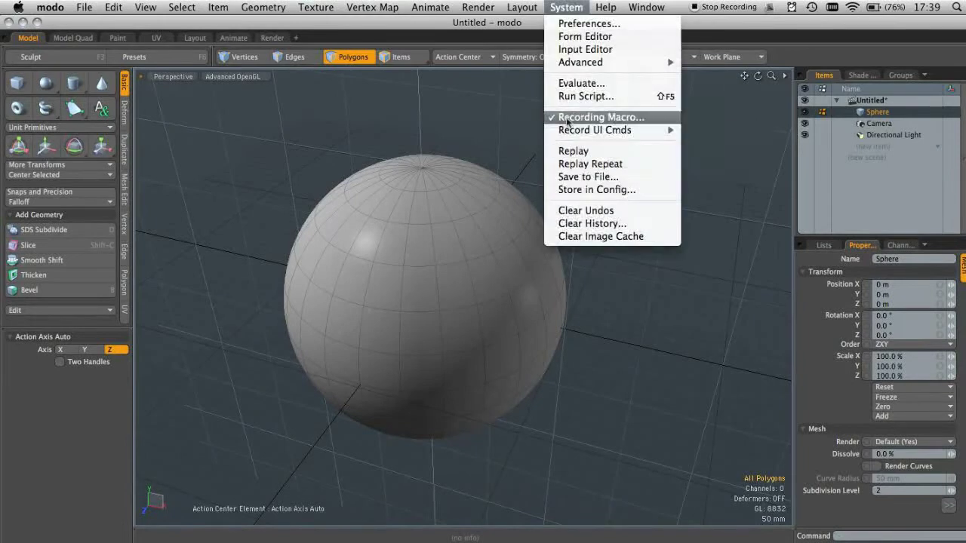
left_click(611, 118)
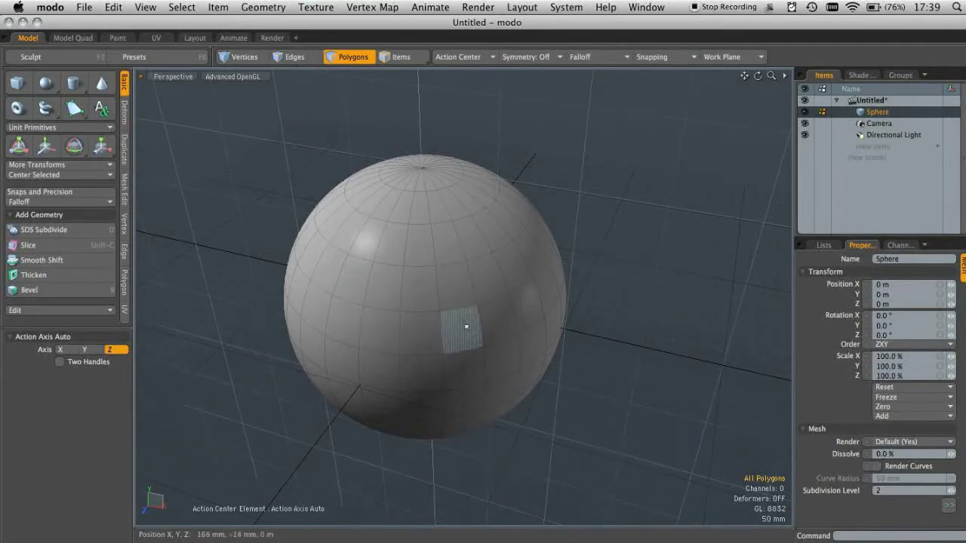
left_click(565, 7)
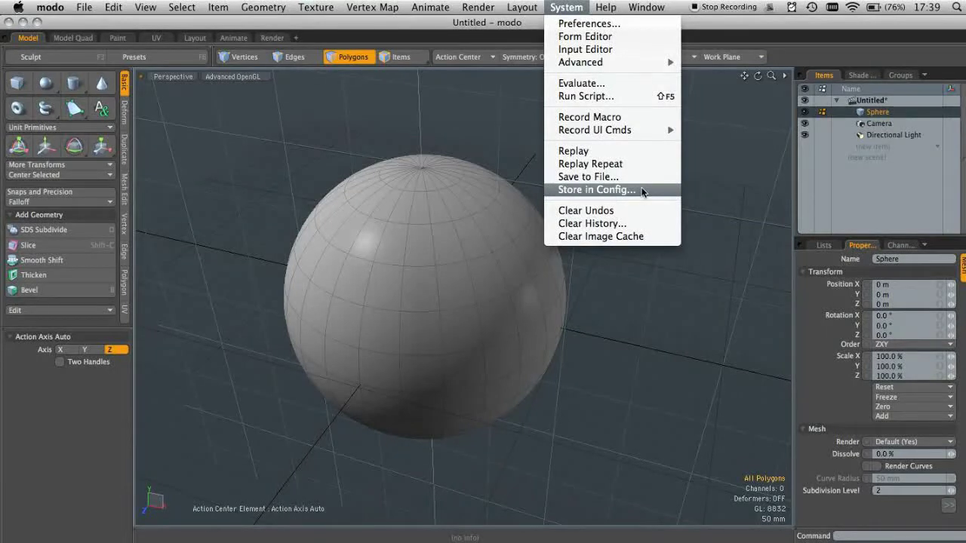
left_click(589, 193)
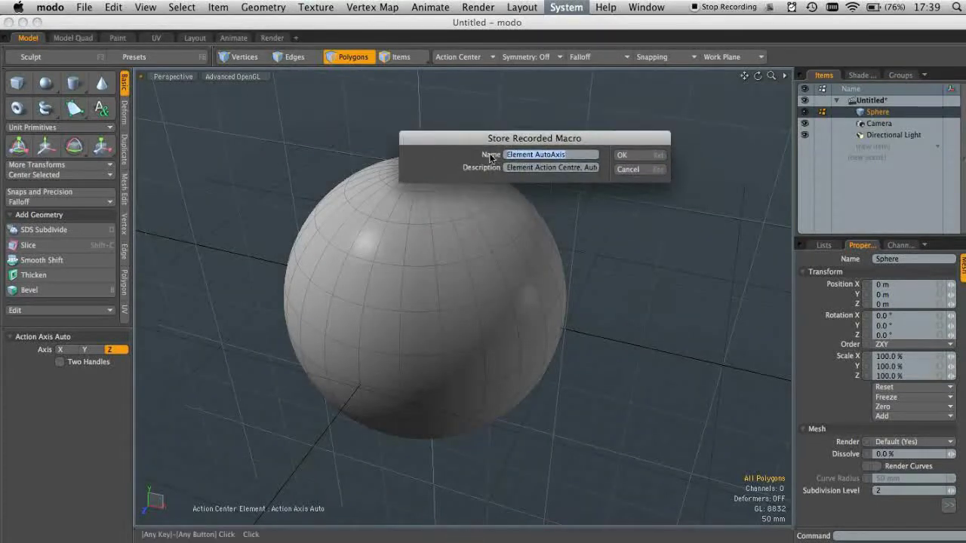
left_click(580, 158)
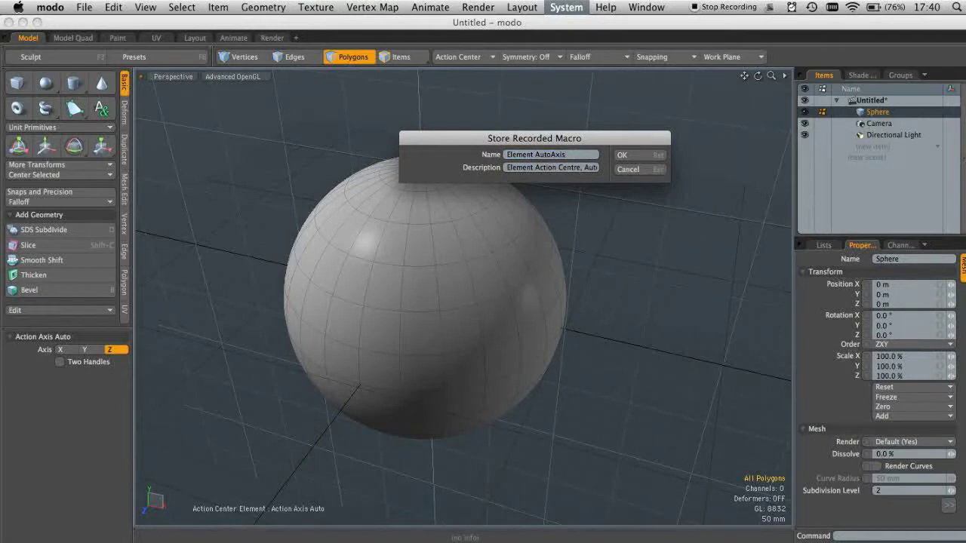
left_click_drag(563, 145, 548, 141)
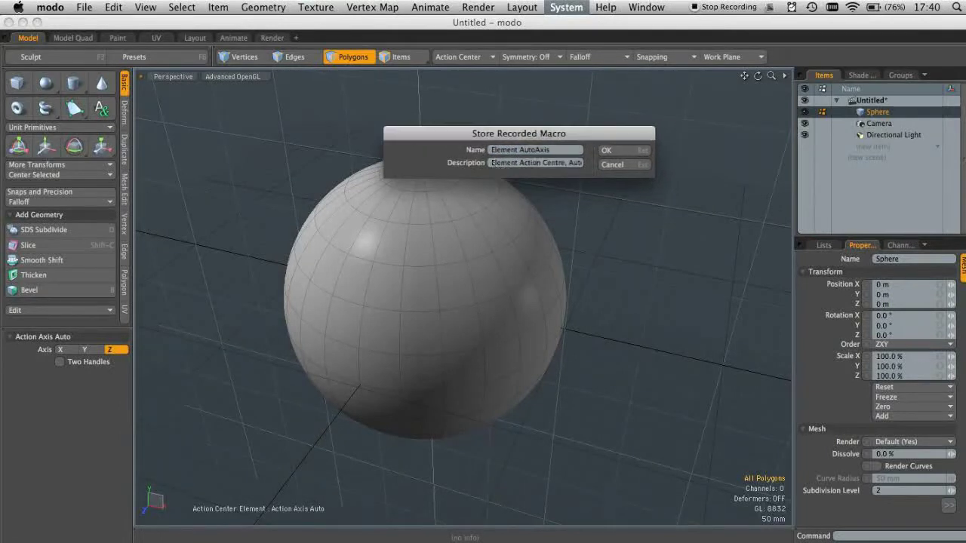
Check the description 'Element Action Centre, Auto Axis' and confirm storing the macro.
left_click(535, 165)
left_click(495, 163)
double_click(498, 163)
left_click_drag(518, 163, 499, 163)
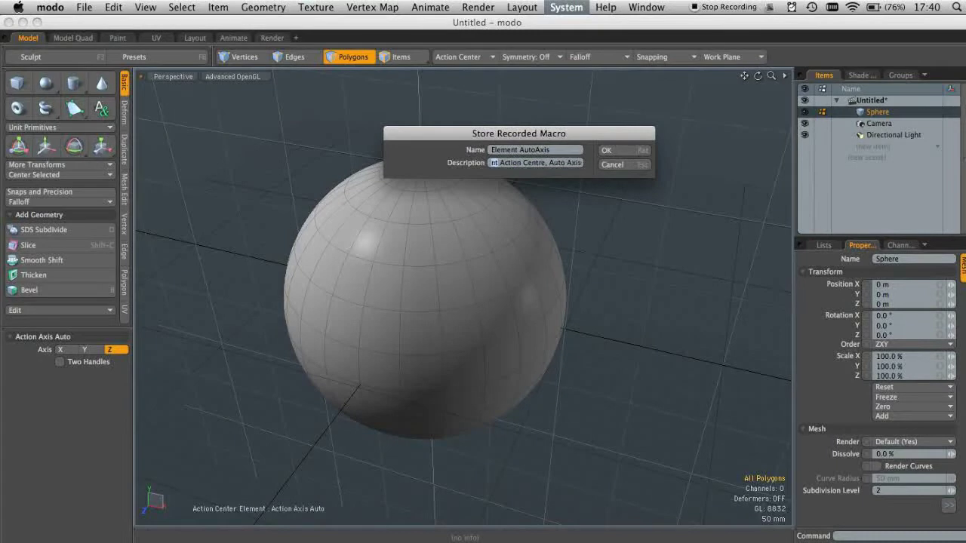
key("shift+End")
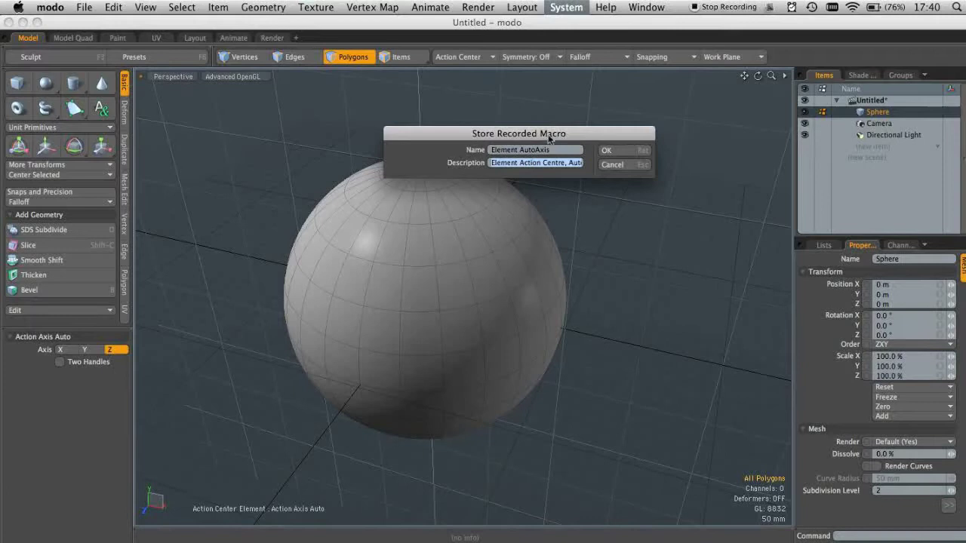
left_click_drag(550, 137, 583, 126)
left_click(679, 137)
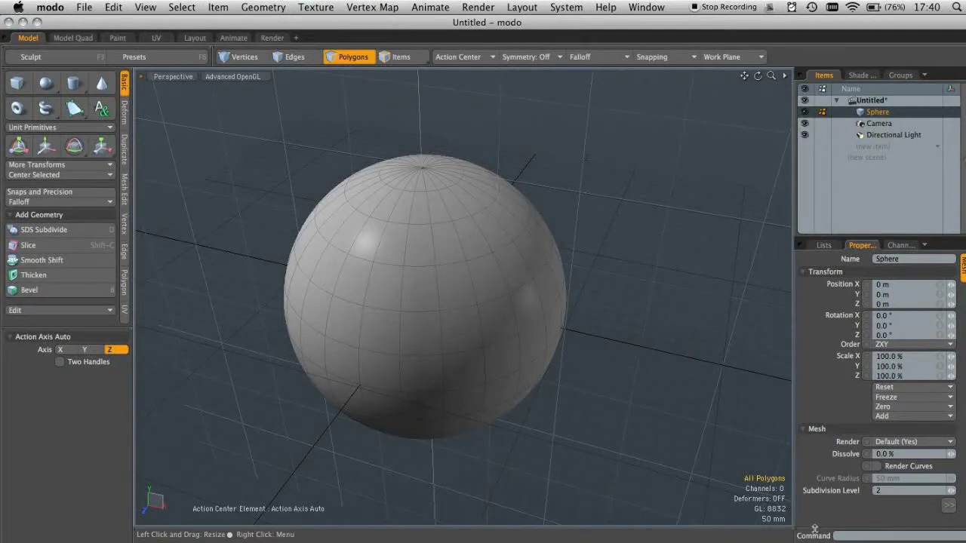
Expand the Command History panel to show the Scripts list containing Element AutoAxis.
left_click_drag(823, 516, 831, 305)
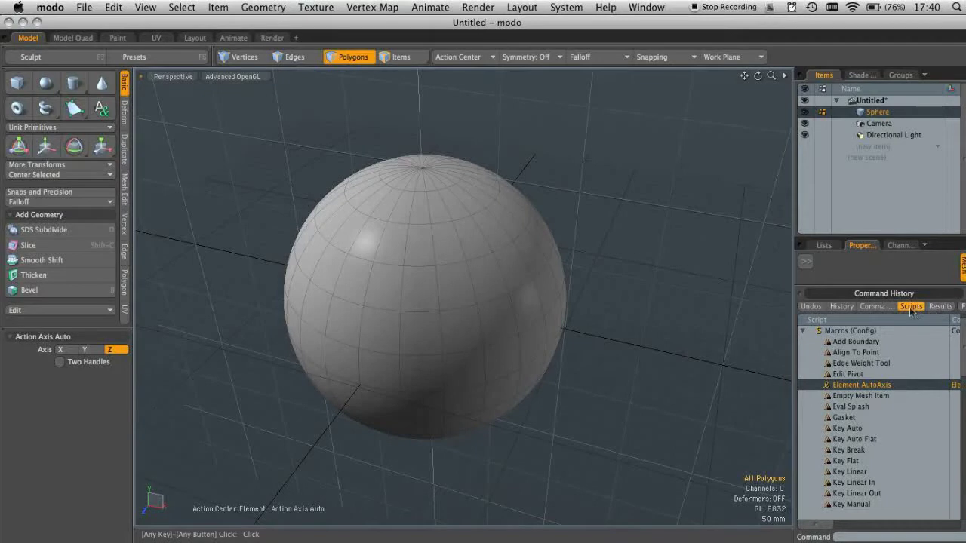
Run the Element AutoAxis macro, then reset the Action Center to Automatic.
right_click(847, 388)
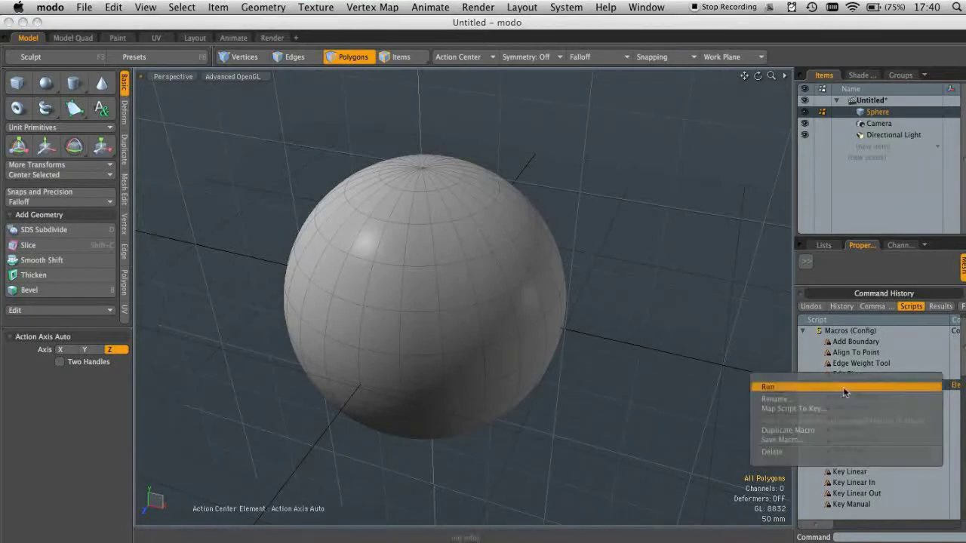
left_click(824, 389)
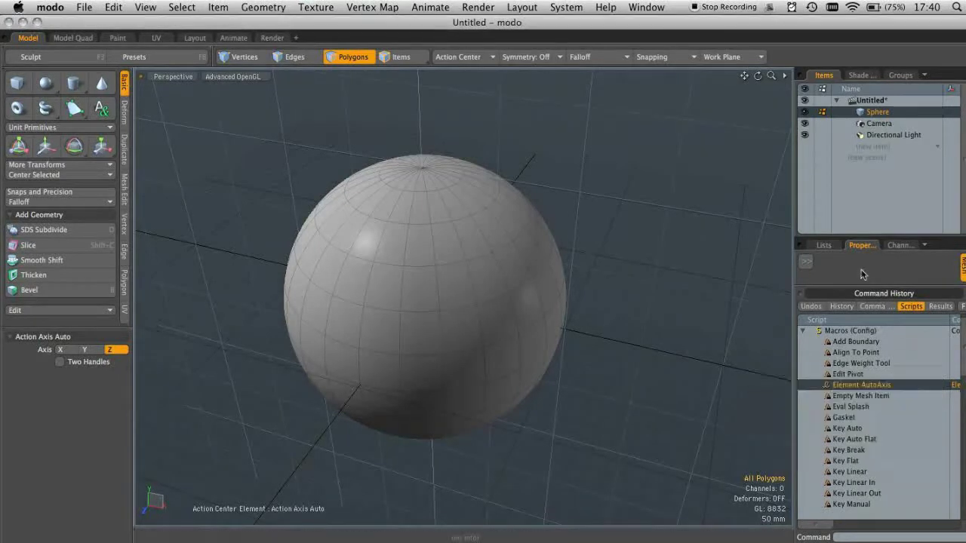
left_click(466, 61)
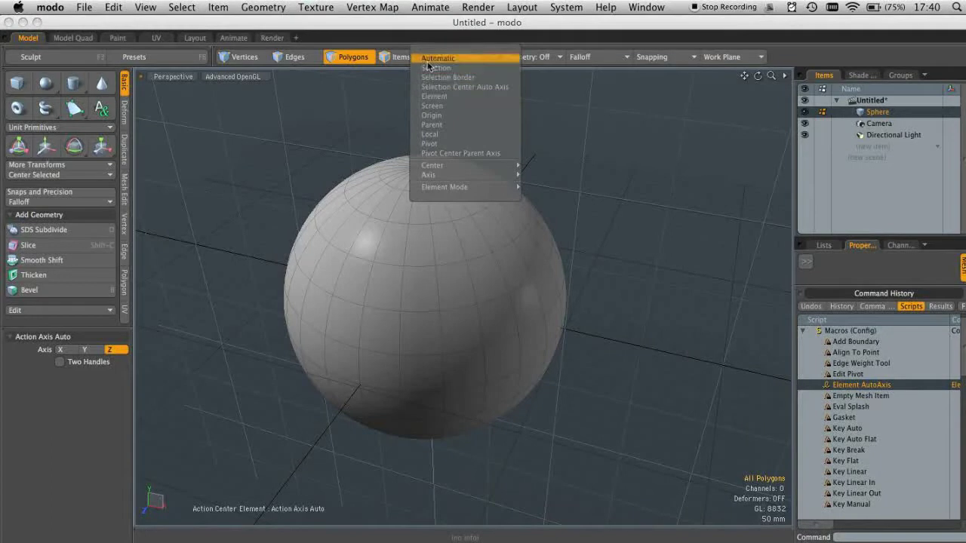
left_click(475, 61)
left_click(476, 61)
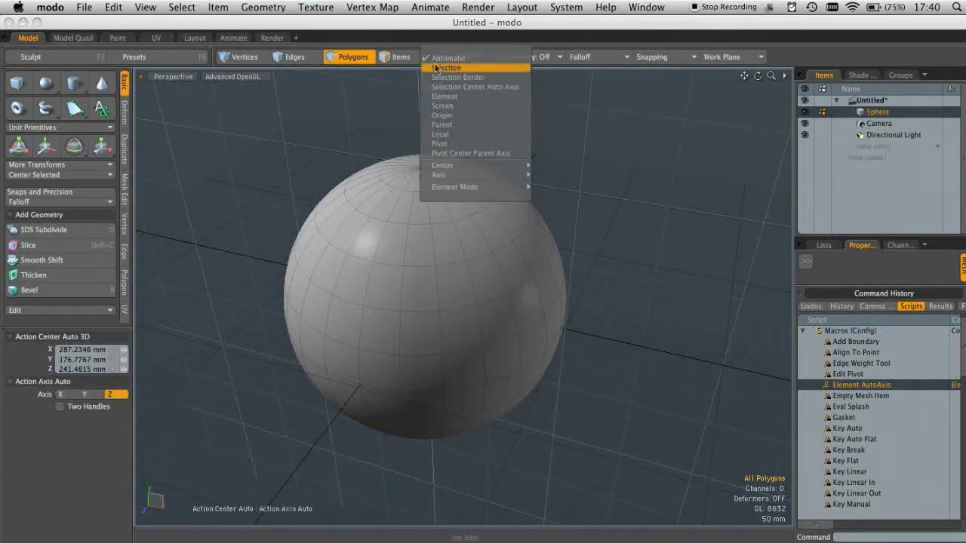
left_click(470, 38)
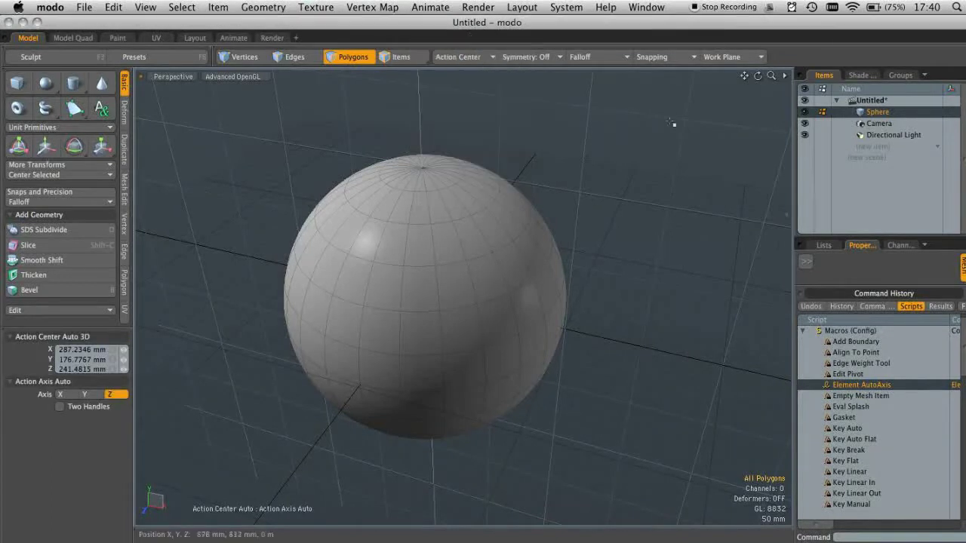
Run Element AutoAxis again and confirm the Action Center shows Element with Auto axis.
right_click(857, 387)
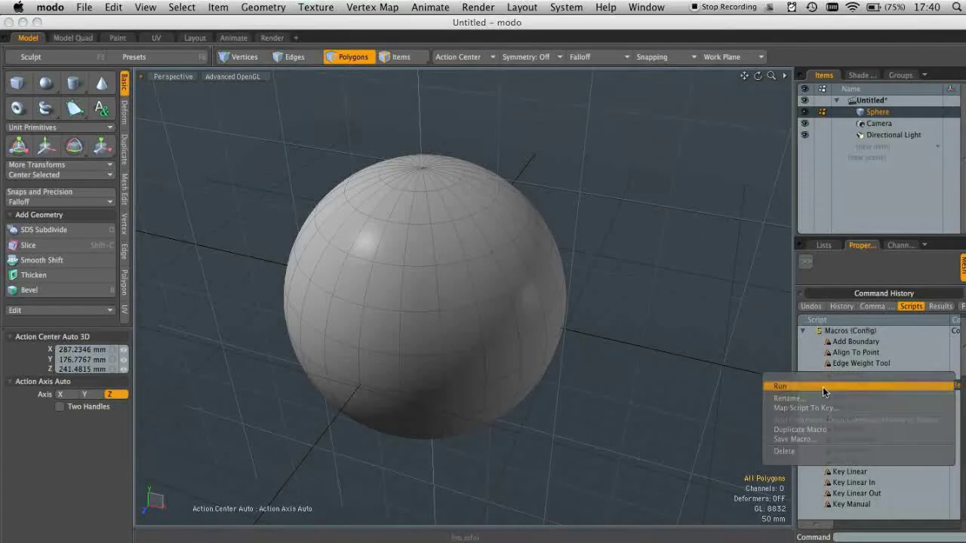
left_click(825, 387)
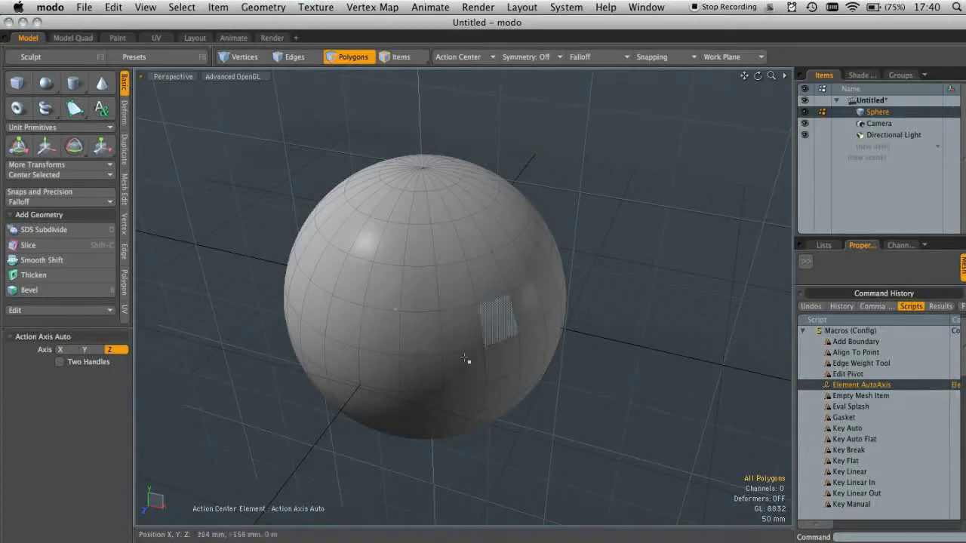
left_click(485, 58)
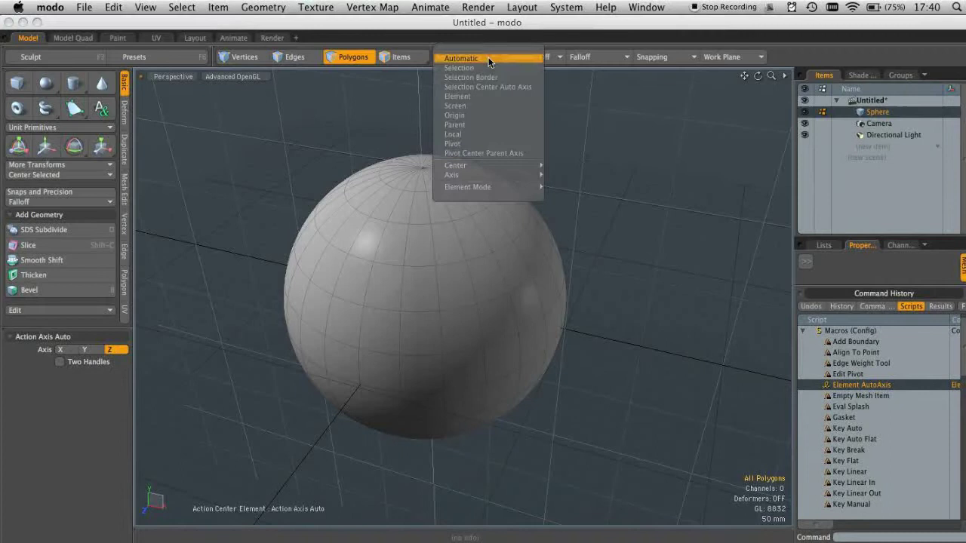
mouse_move(521, 166)
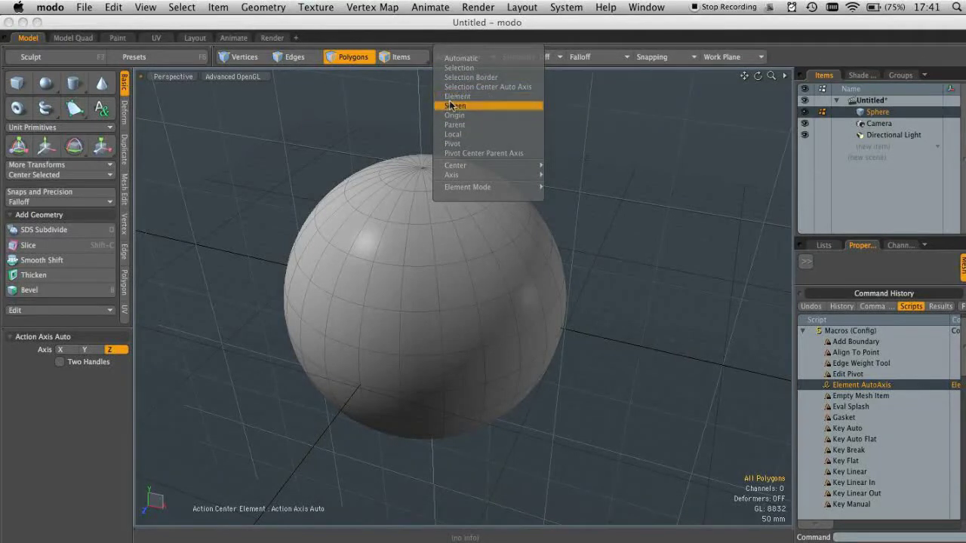
left_click(625, 28)
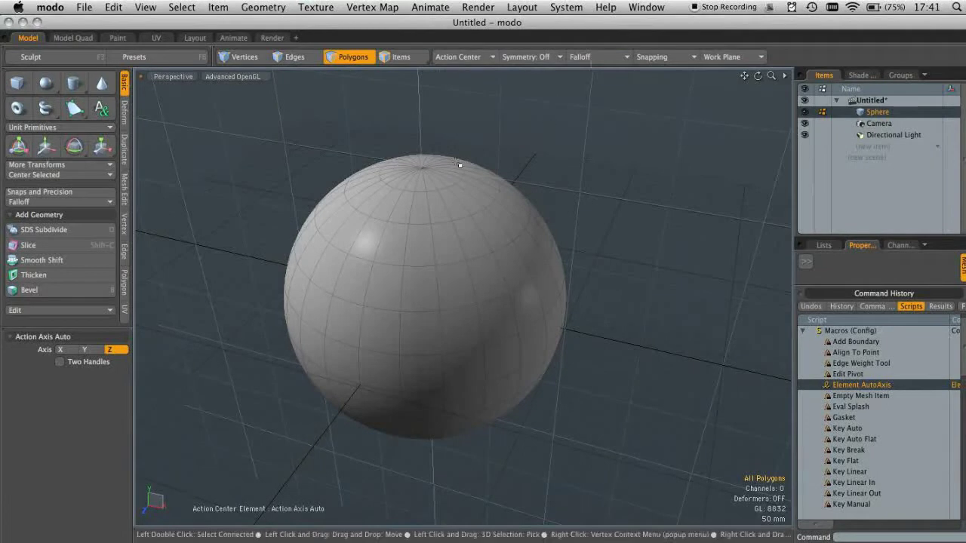
Open the Form Editor from the System menu and move its window left.
left_click(565, 9)
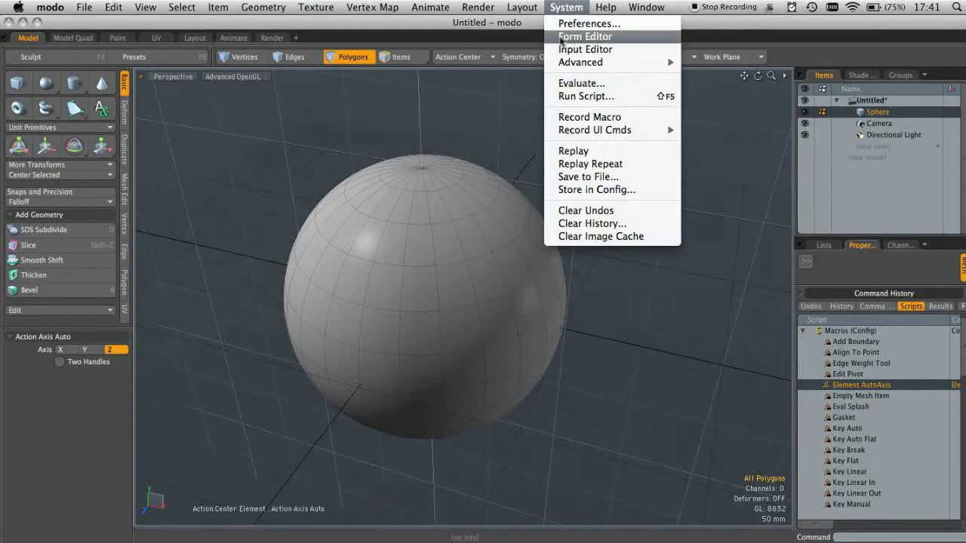
left_click(610, 38)
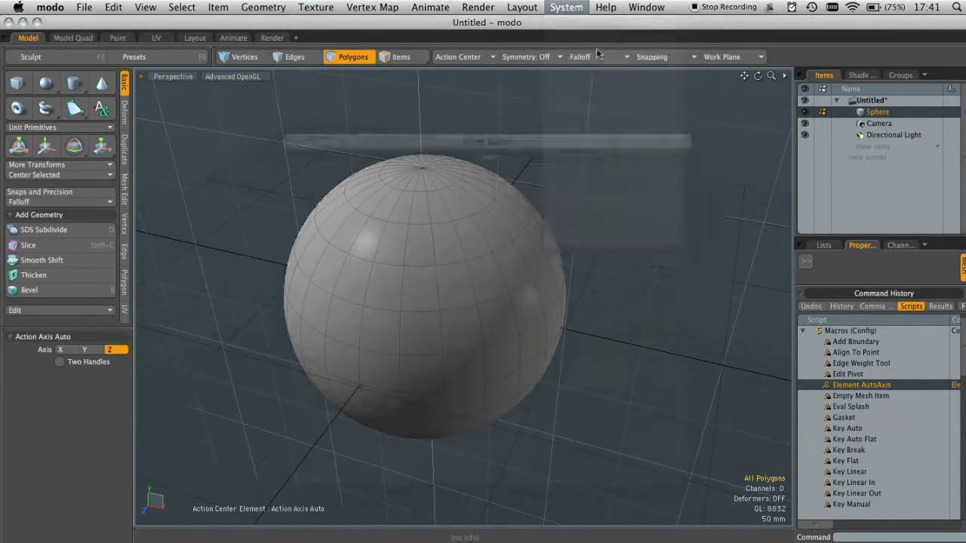
left_click_drag(518, 140, 464, 130)
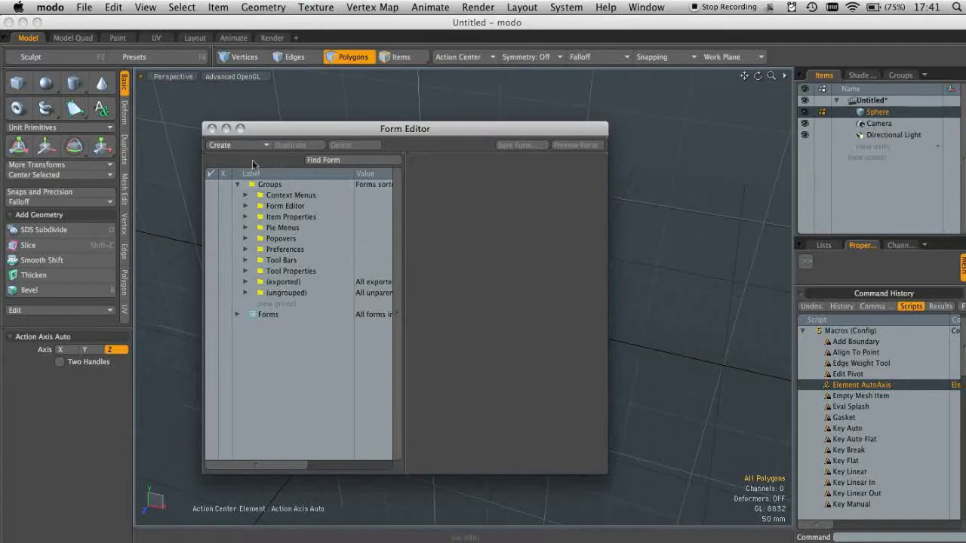
Locate the Action Center form via Find Form and select its Element entry (tool.set "actr.element" "on").
left_click(323, 161)
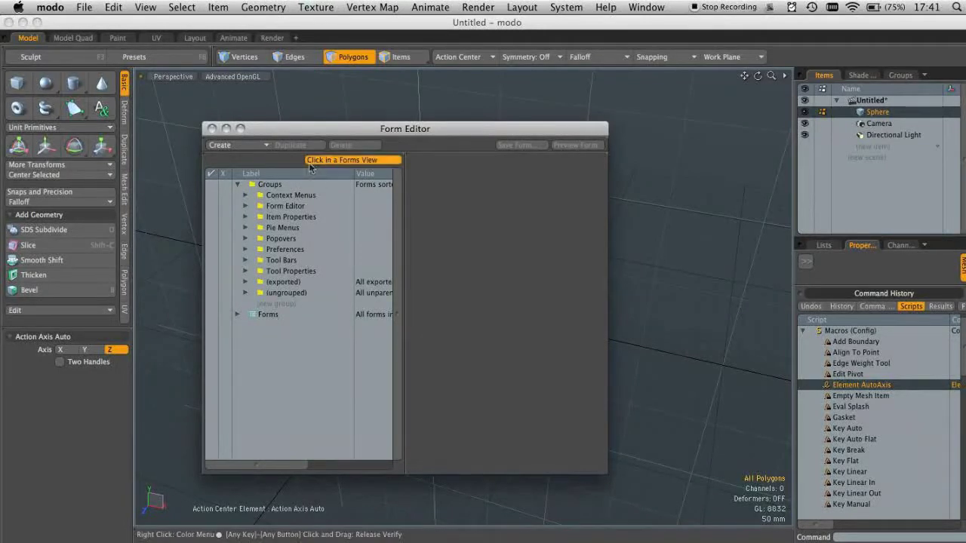
left_click(480, 59)
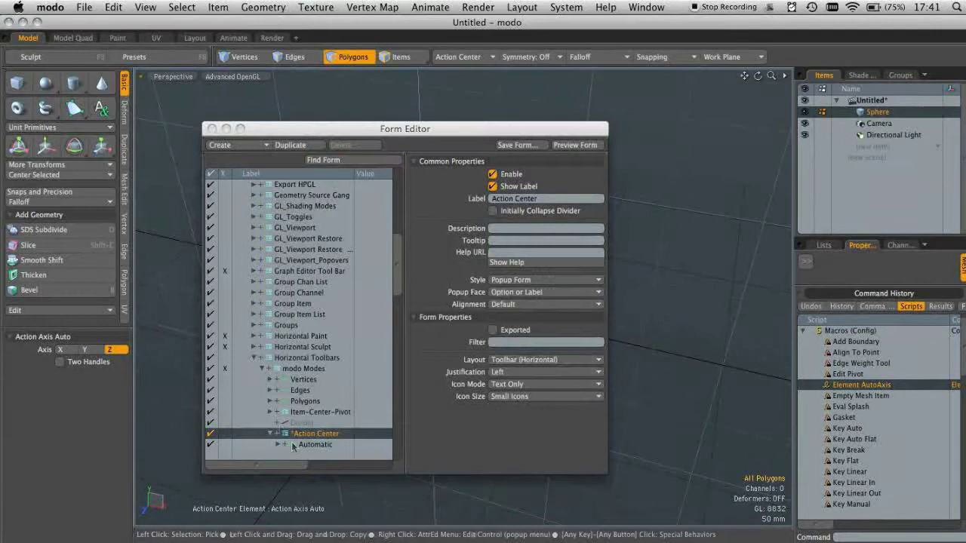
left_click_drag(401, 276, 402, 319)
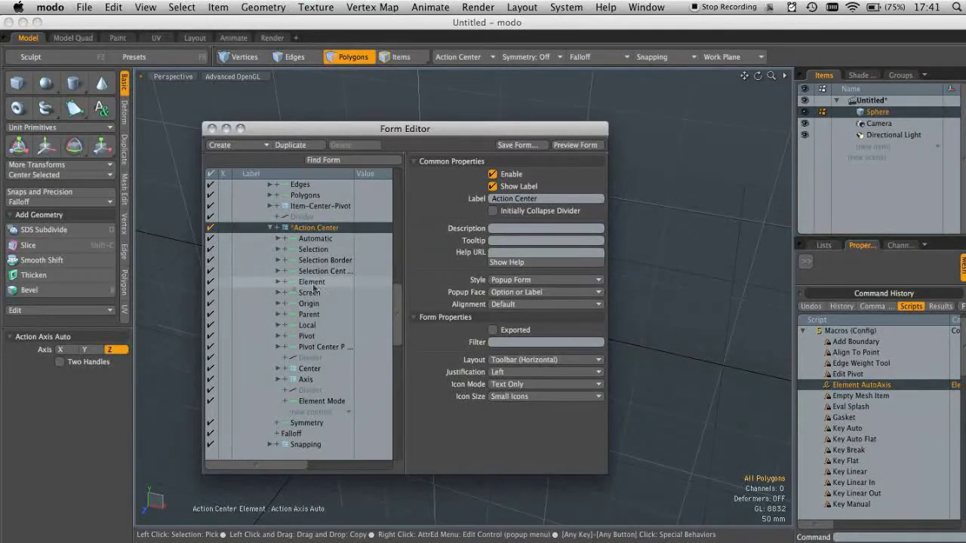
left_click(455, 61)
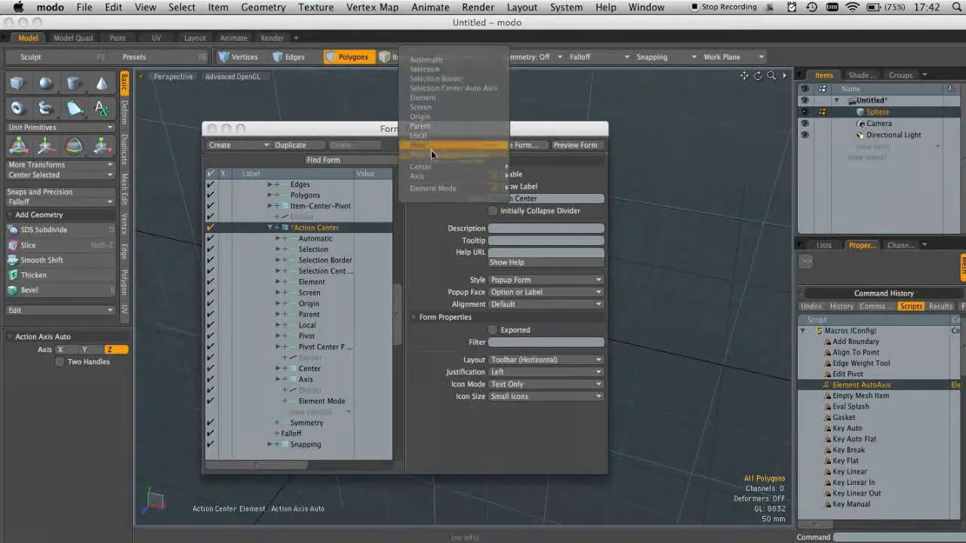
left_click(414, 35)
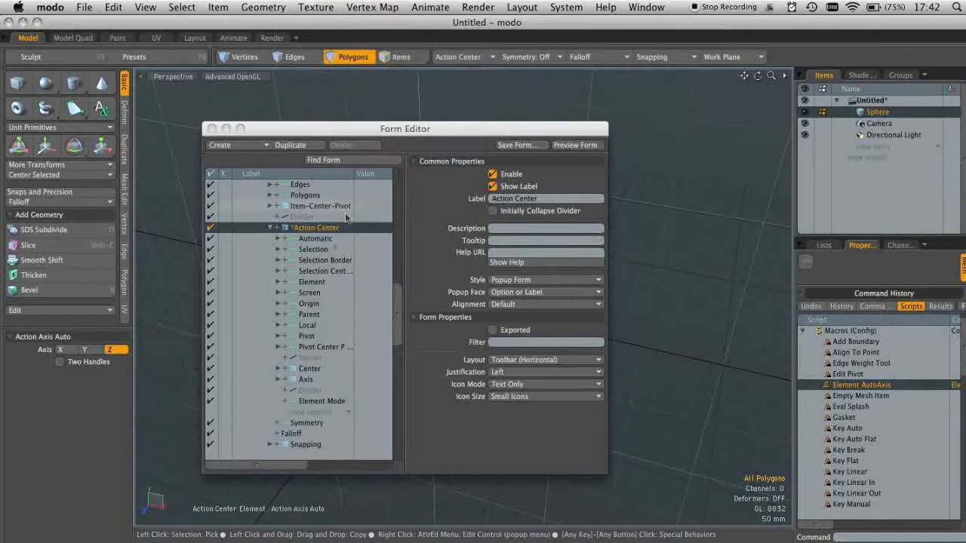
left_click(312, 282)
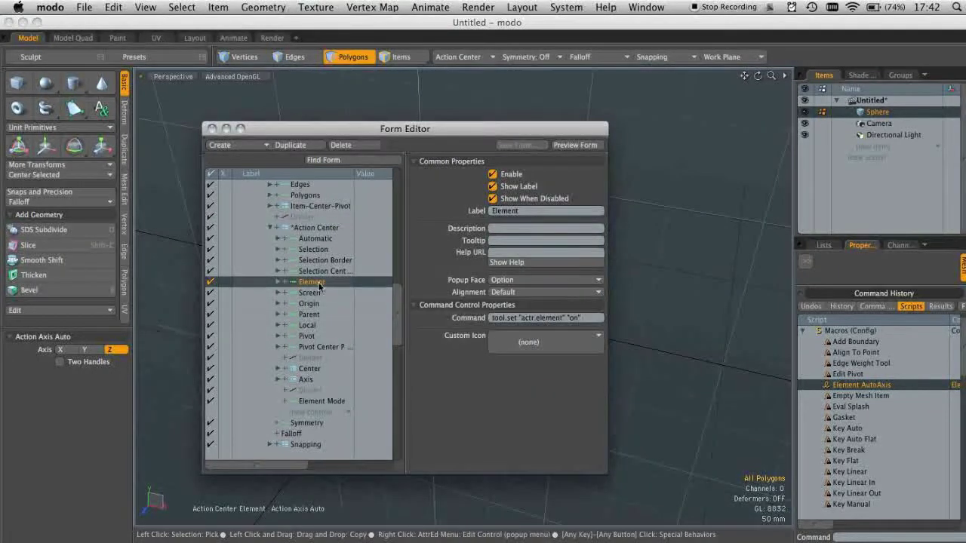
Duplicate the Element row beneath itself and start relabelling the copy as ElementAuto.
left_click_drag(319, 285, 304, 315)
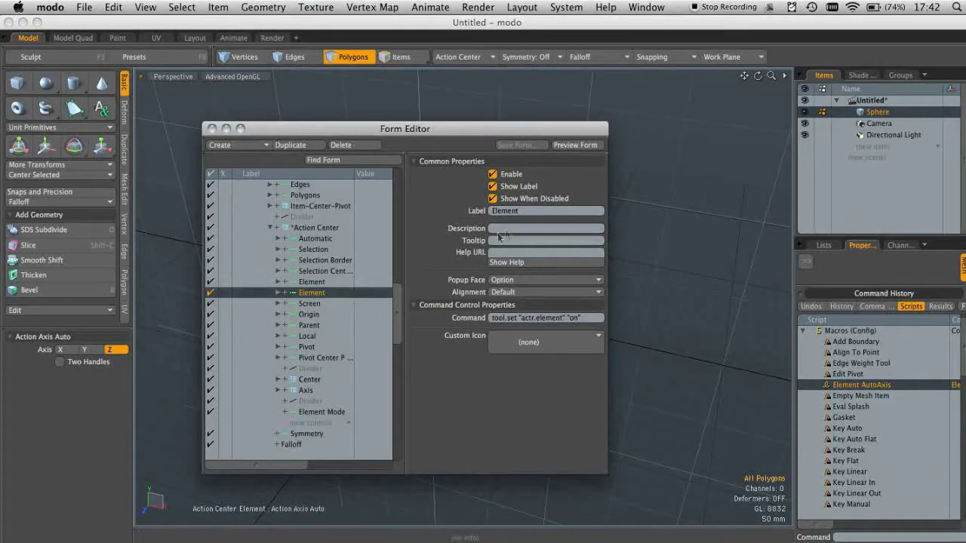
left_click(533, 213)
Copy the Element AutoAxis macro call @{12126040092.macro} into ElementAuto's Command field, replacing actr.element.
right_click(876, 390)
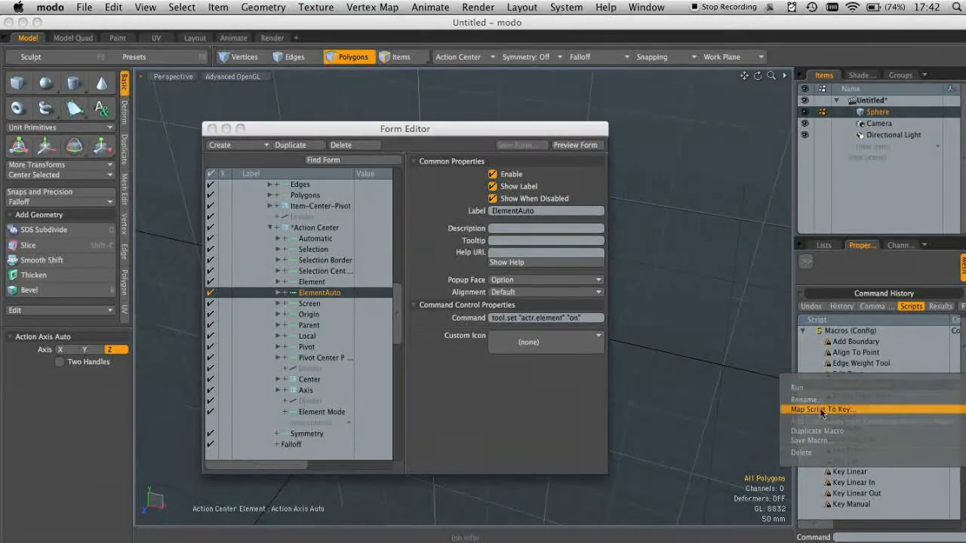
left_click(845, 413)
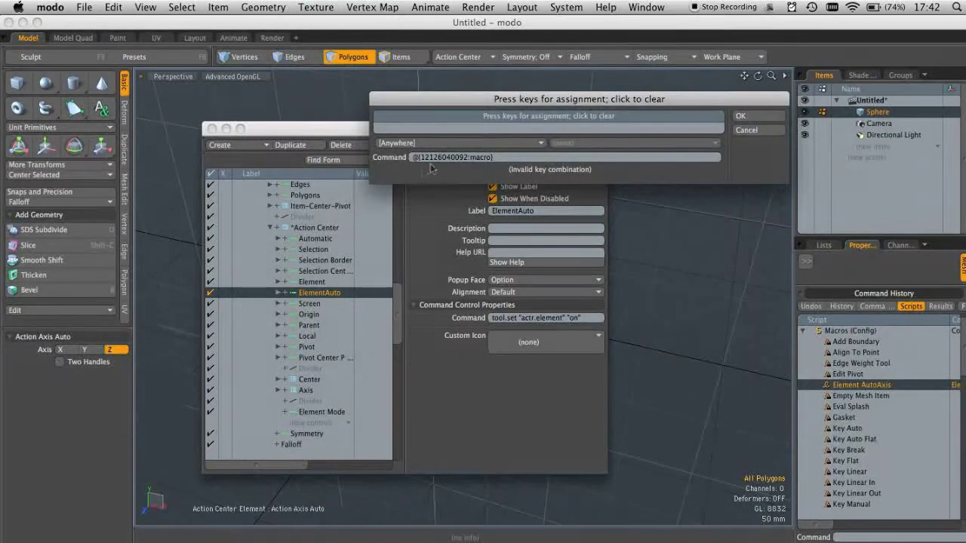
left_click_drag(453, 99, 449, 118)
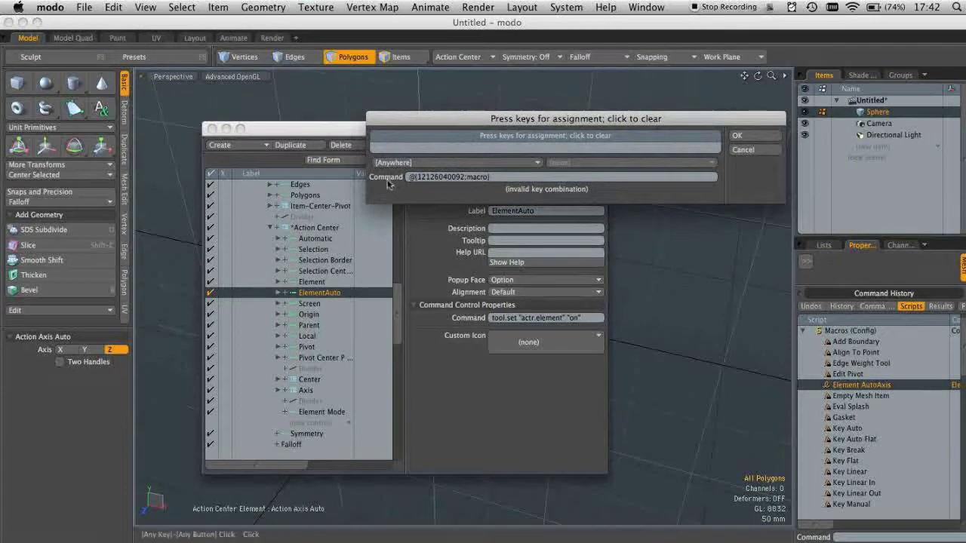
left_click(508, 178)
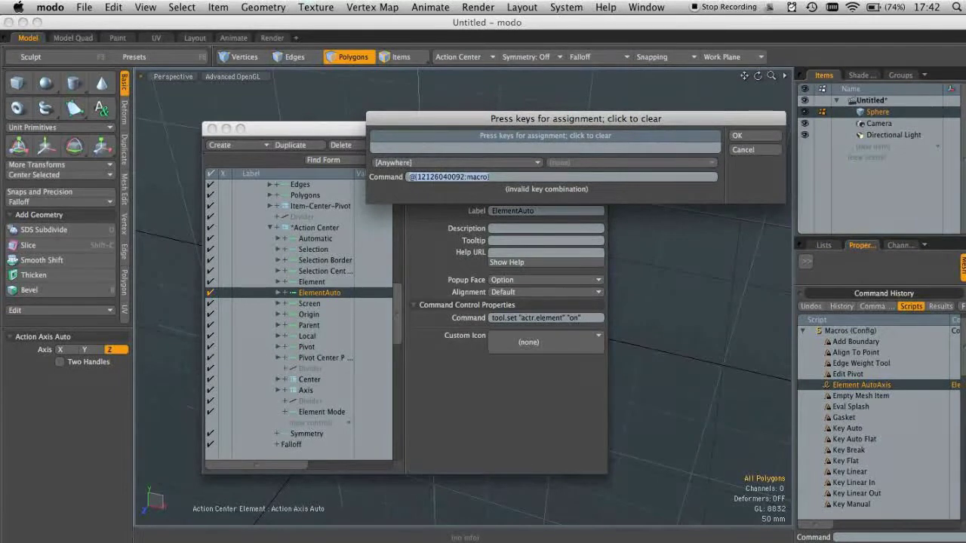
left_click_drag(501, 179, 415, 178)
left_click(743, 150)
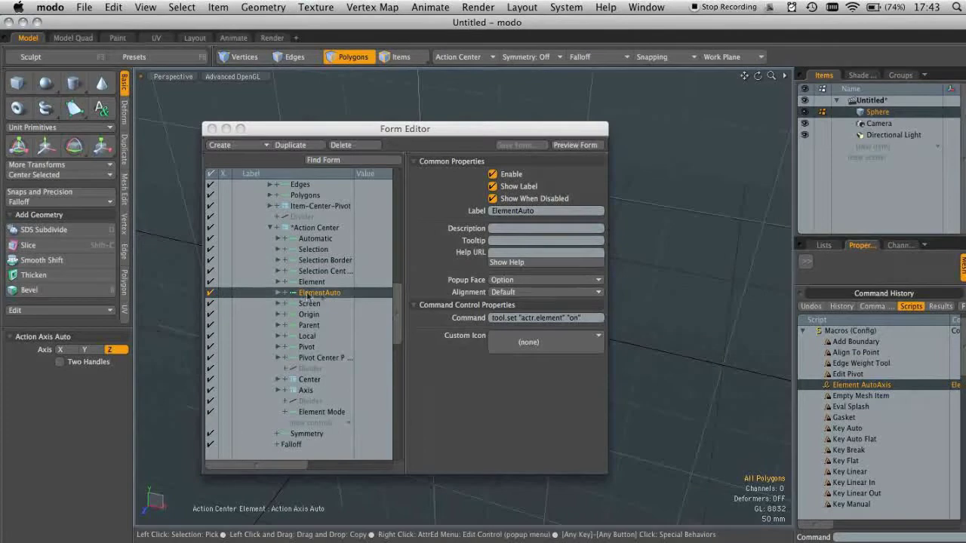
left_click(560, 317)
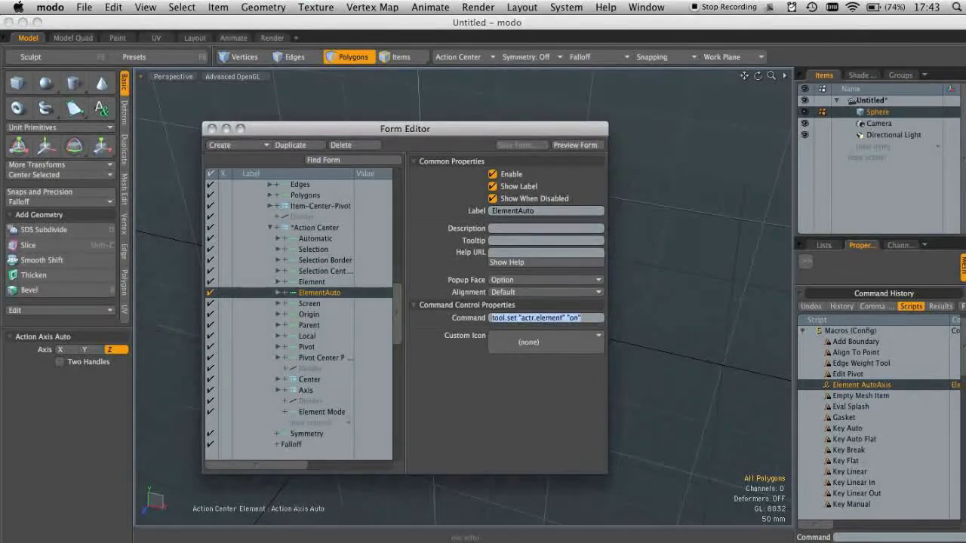
type("@{12126040092.macro}")
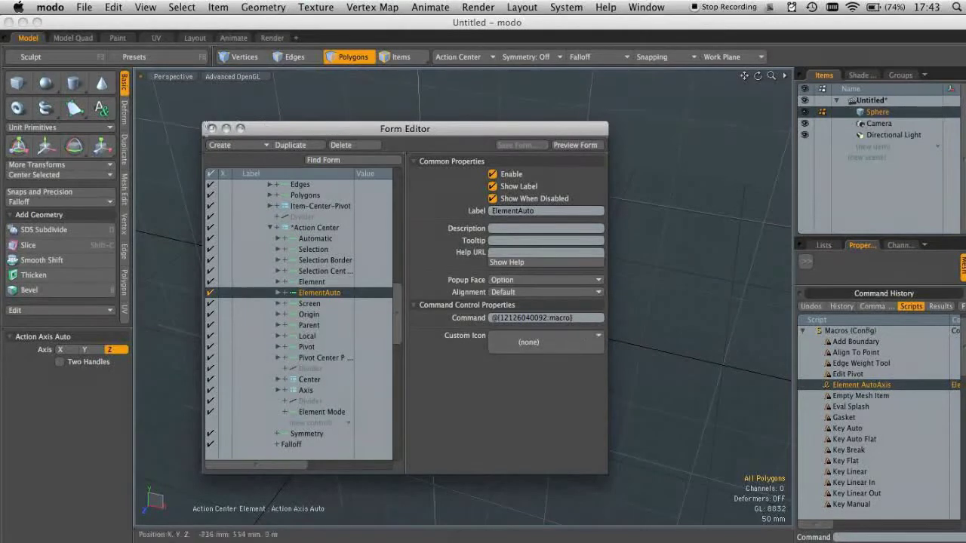
Back on the sphere, reset the action center to Automatic, select a polygon patch, and activate Move.
left_click(212, 129)
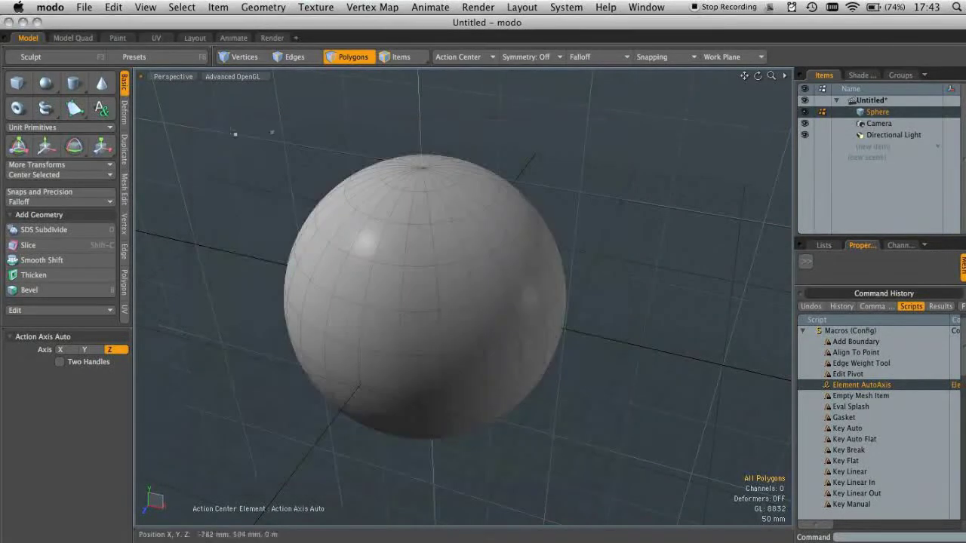
left_click(464, 62)
left_click(441, 62)
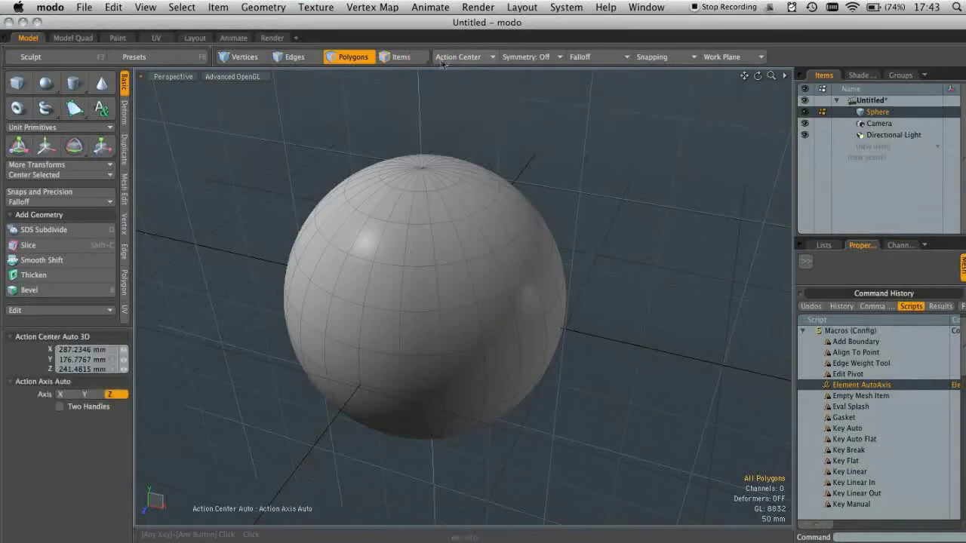
mouse_move(443, 280)
left_mouse_down()
mouse_move(419, 340)
mouse_move(468, 250)
mouse_move(489, 310)
mouse_move(464, 334)
mouse_move(450, 295)
mouse_move(462, 310)
left_mouse_up()
key("w")
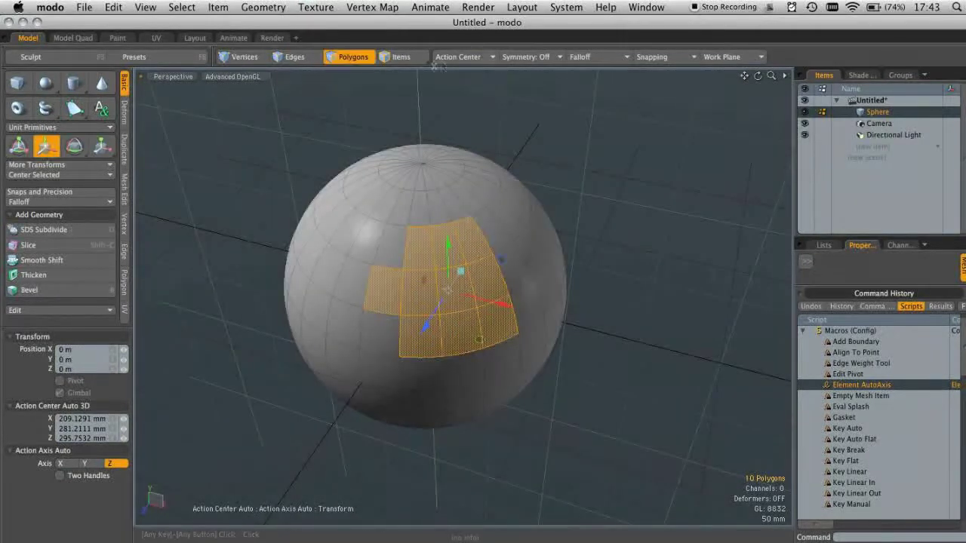
Set the action center to the new ElementAuto option and inspect the sphere from above.
left_click(458, 57)
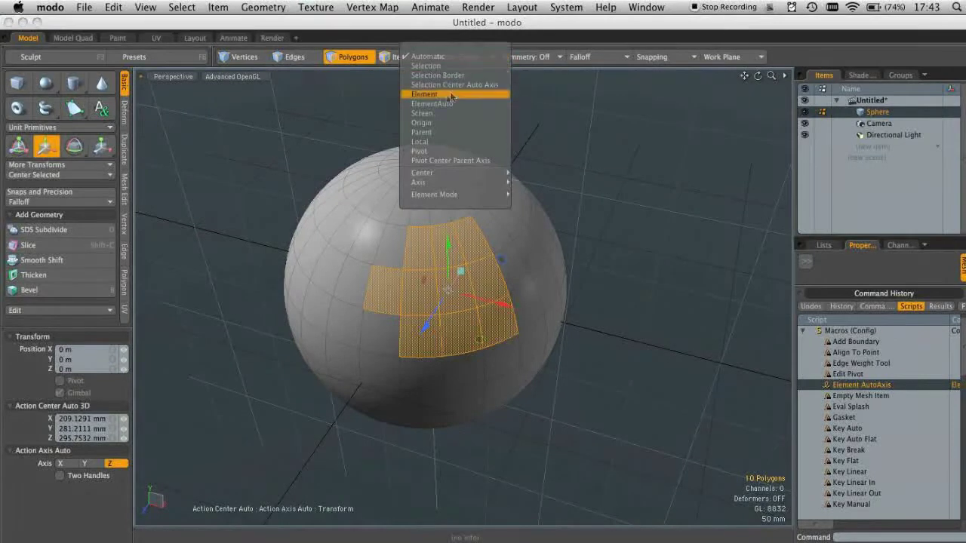
left_click(456, 104)
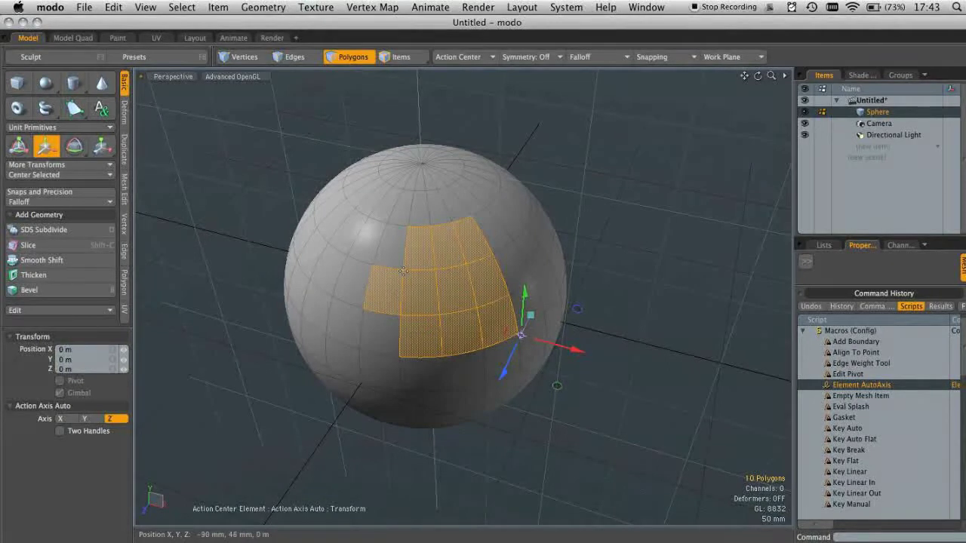
left_click_drag(402, 270, 427, 259, "alt")
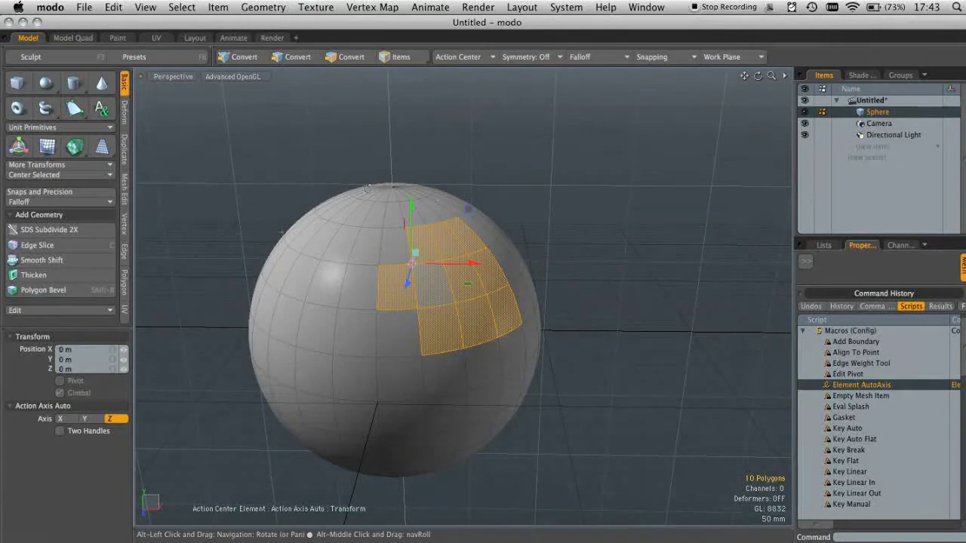
left_click_drag(466, 311, 373, 329, "alt")
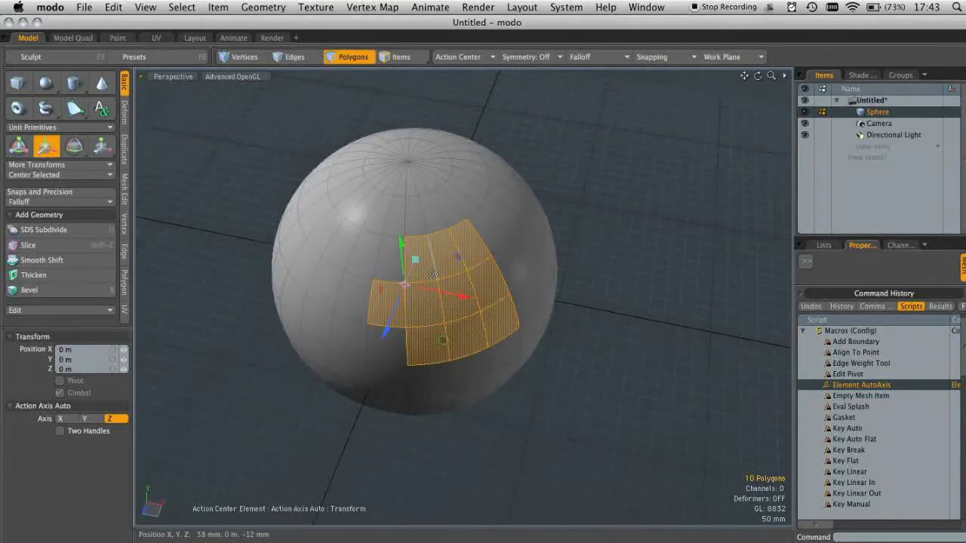